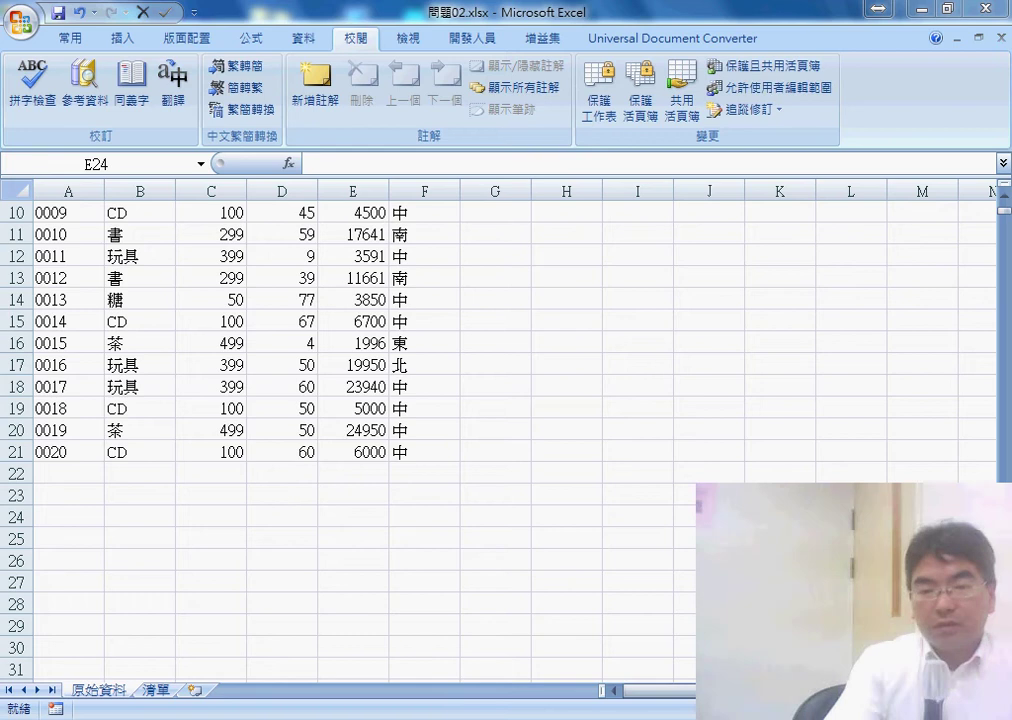
# - Bring up the 程式碼 notes and read down to the INSERT INTO 問題02 and 新增全部資料 code
pyautogui.hotkey('alt', 'Tab')
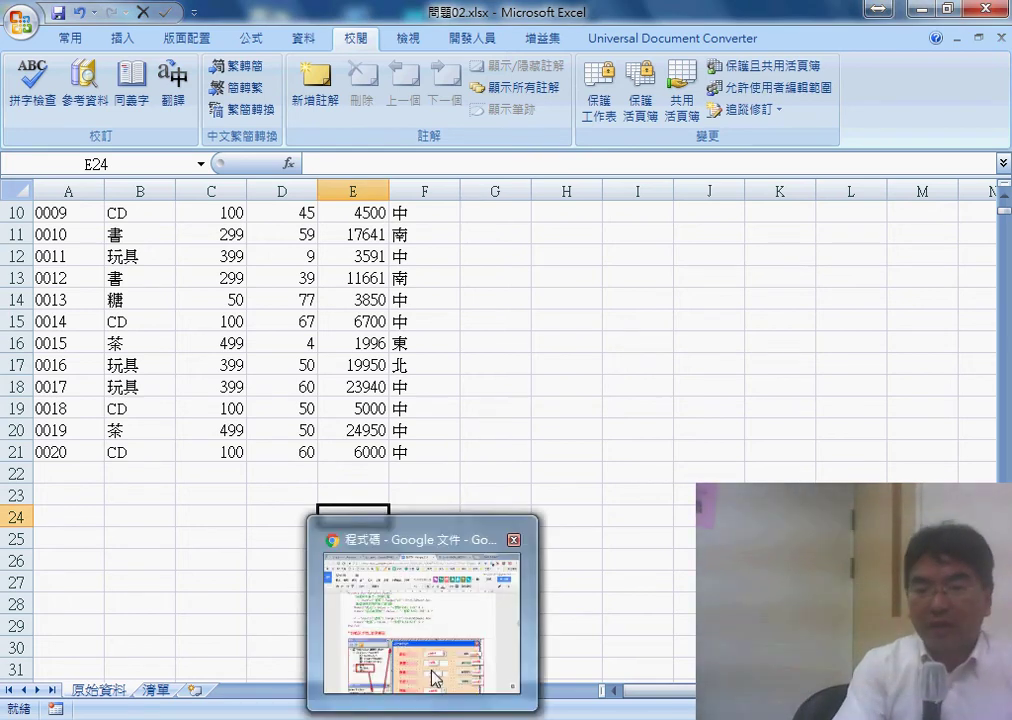
pyautogui.click(435, 678)
pyautogui.scroll(-2, 459, 503)
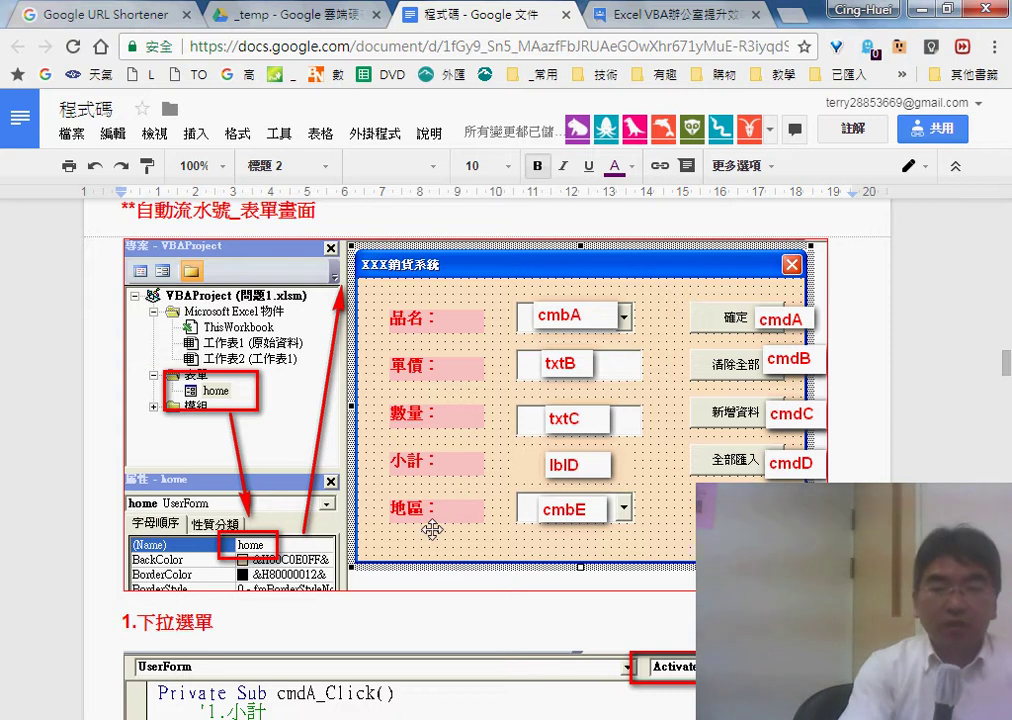
pyautogui.scroll(-1, 432, 530)
pyautogui.scroll(-1, 434, 530)
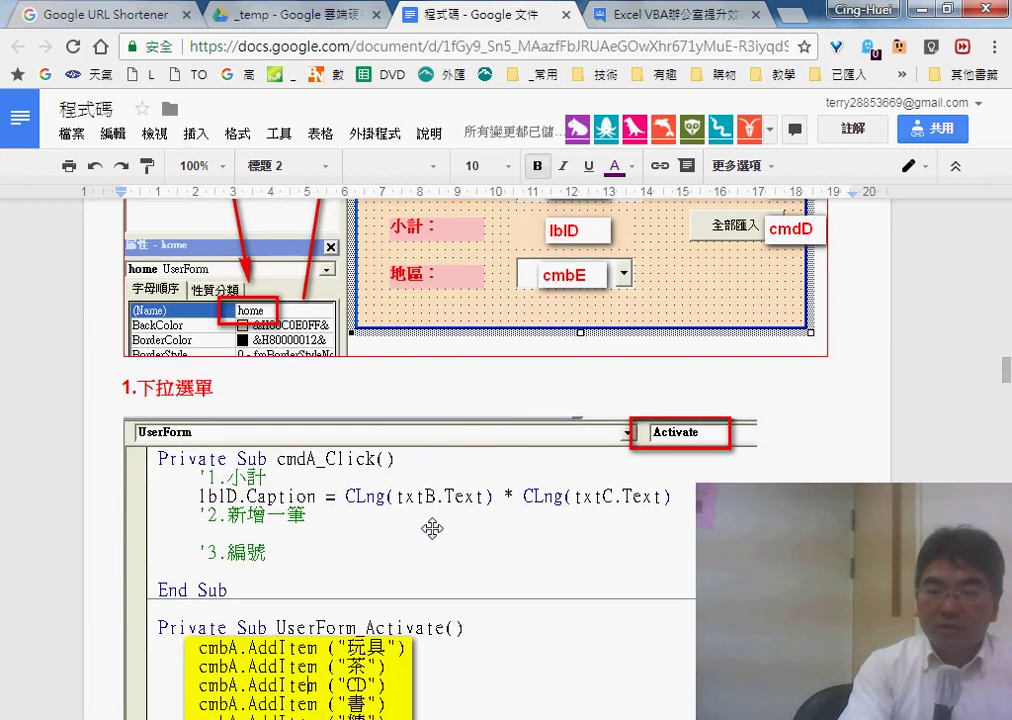
pyautogui.scroll(-6, 434, 530)
pyautogui.scroll(-2, 435, 528)
pyautogui.scroll(-4, 435, 528)
pyautogui.scroll(-2, 435, 528)
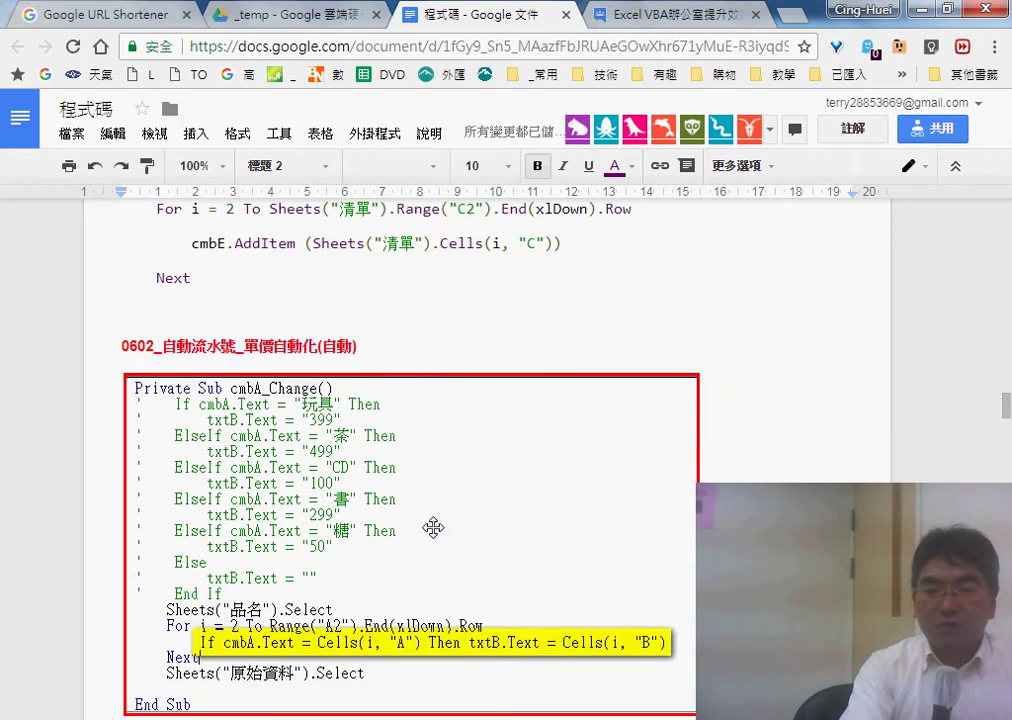
pyautogui.scroll(-4, 435, 528)
pyautogui.scroll(-2, 435, 528)
pyautogui.scroll(-3, 435, 528)
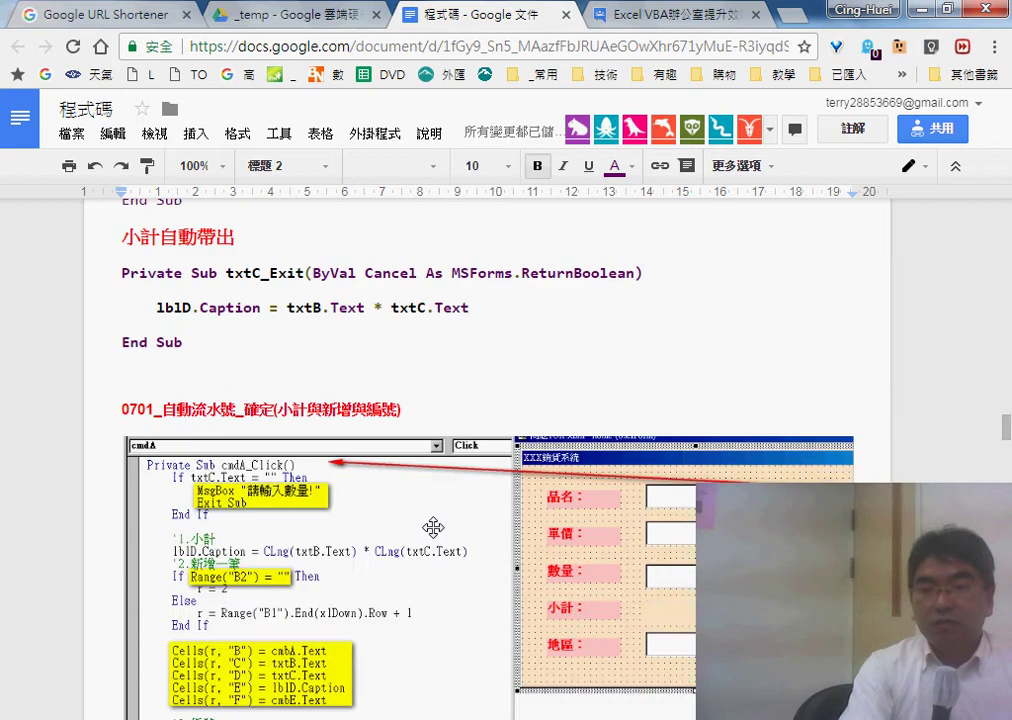
pyautogui.scroll(-3, 434, 527)
pyautogui.scroll(-4, 433, 527)
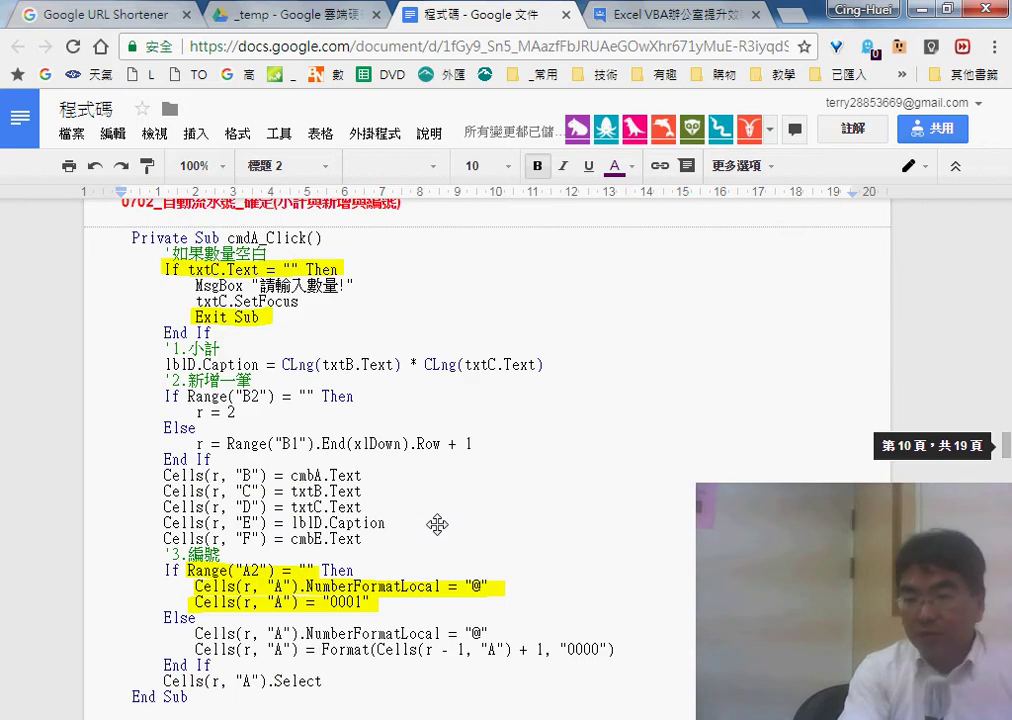
pyautogui.scroll(-4, 435, 524)
pyautogui.scroll(-3, 438, 520)
pyautogui.scroll(-4, 438, 520)
pyautogui.scroll(-2, 437, 516)
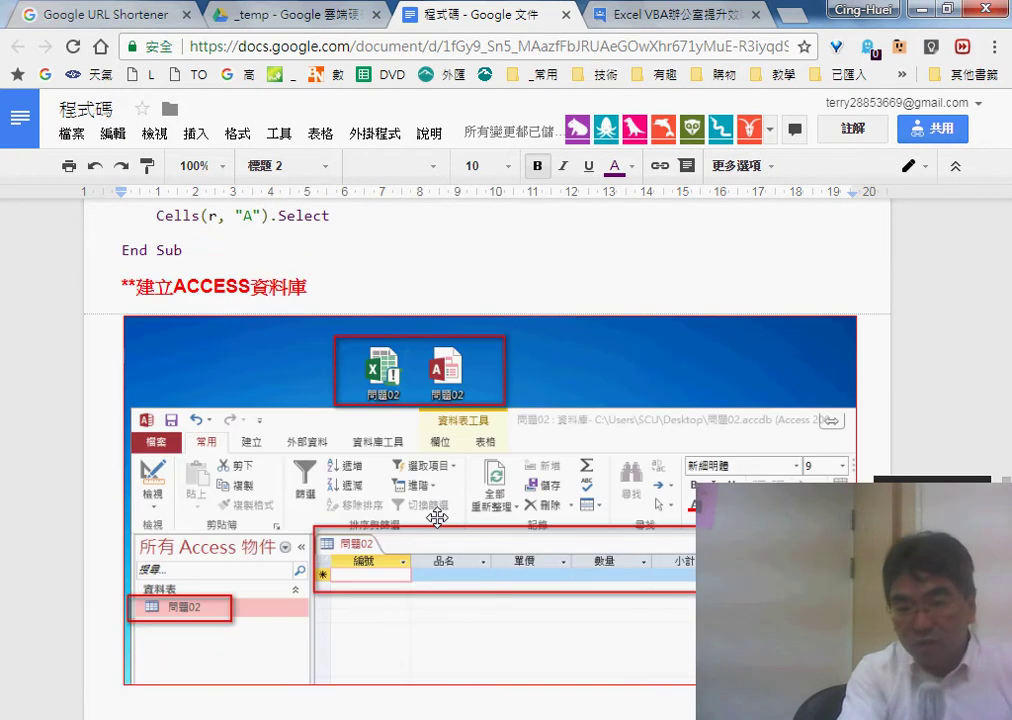
pyautogui.scroll(-3, 438, 514)
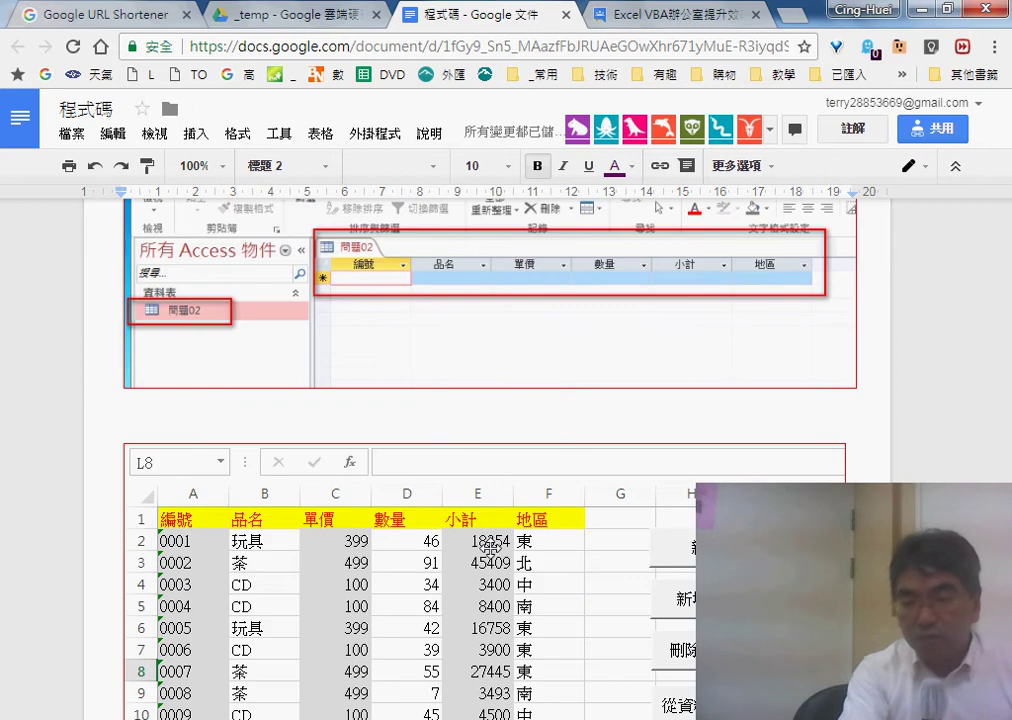
pyautogui.scroll(-3, 485, 548)
pyautogui.scroll(-2, 488, 547)
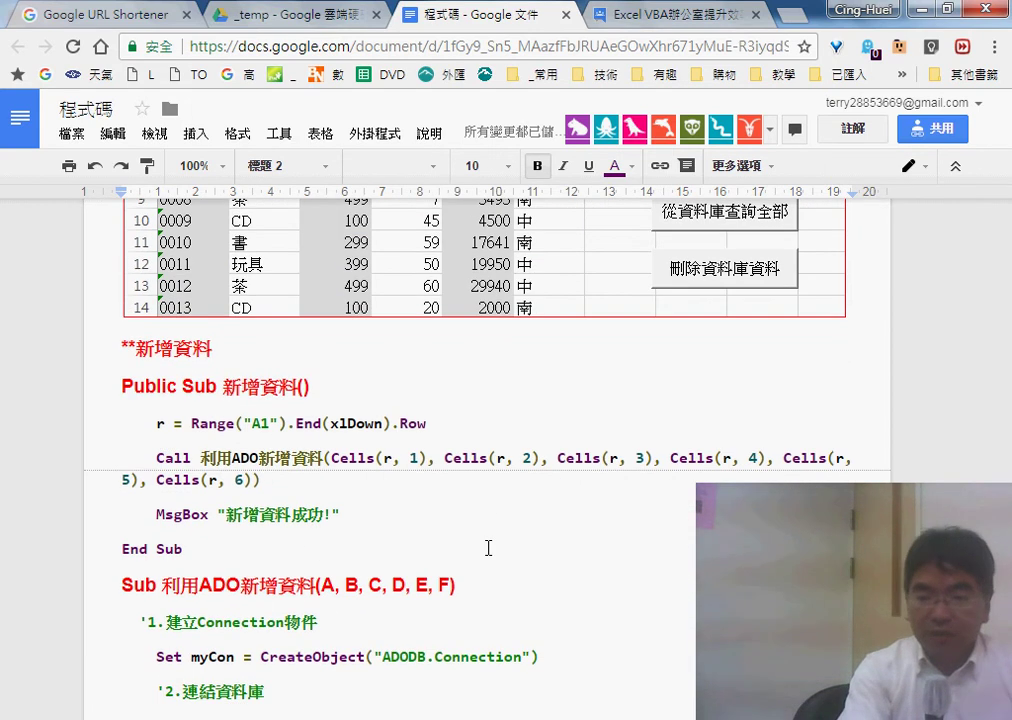
pyautogui.scroll(-5, 488, 548)
pyautogui.scroll(-2, 488, 548)
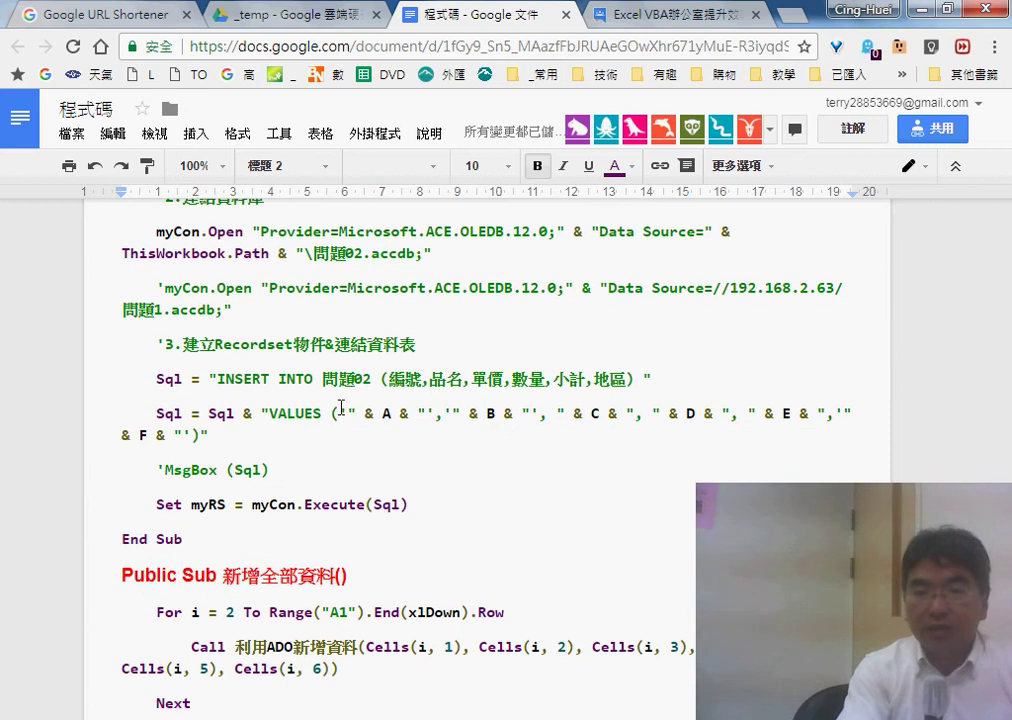
# - Go back to the EXCEL VBA folder, enter 單元03, and open the 程式碼(MYSQL) document
pyautogui.click(308, 18)
pyautogui.click(18, 47)
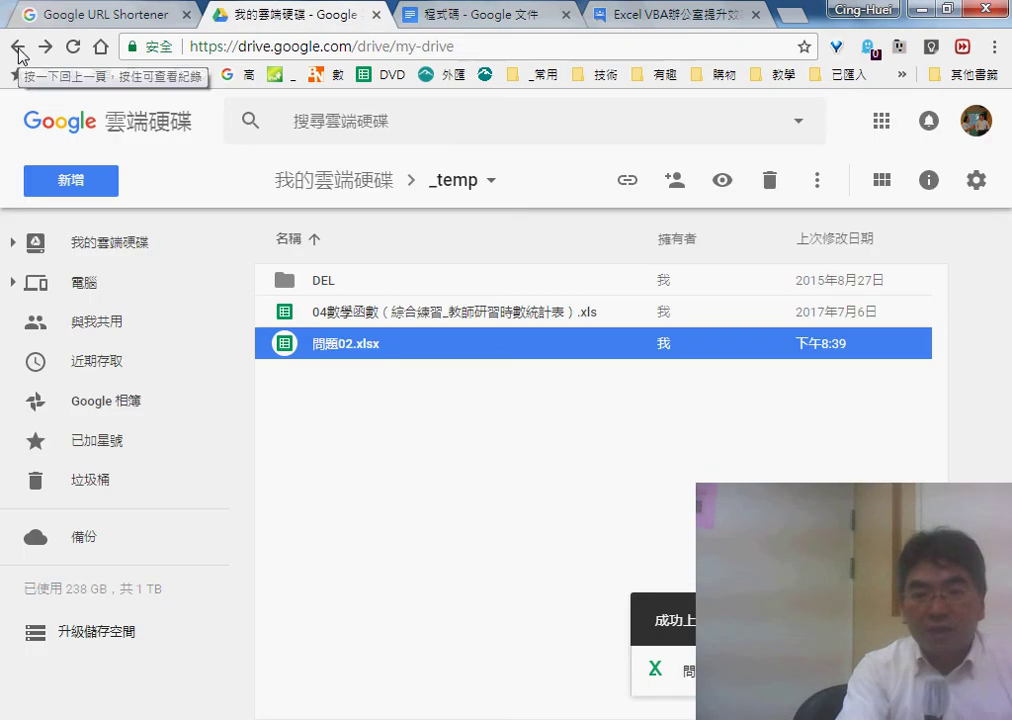
pyautogui.click(18, 47)
pyautogui.click(18, 47)
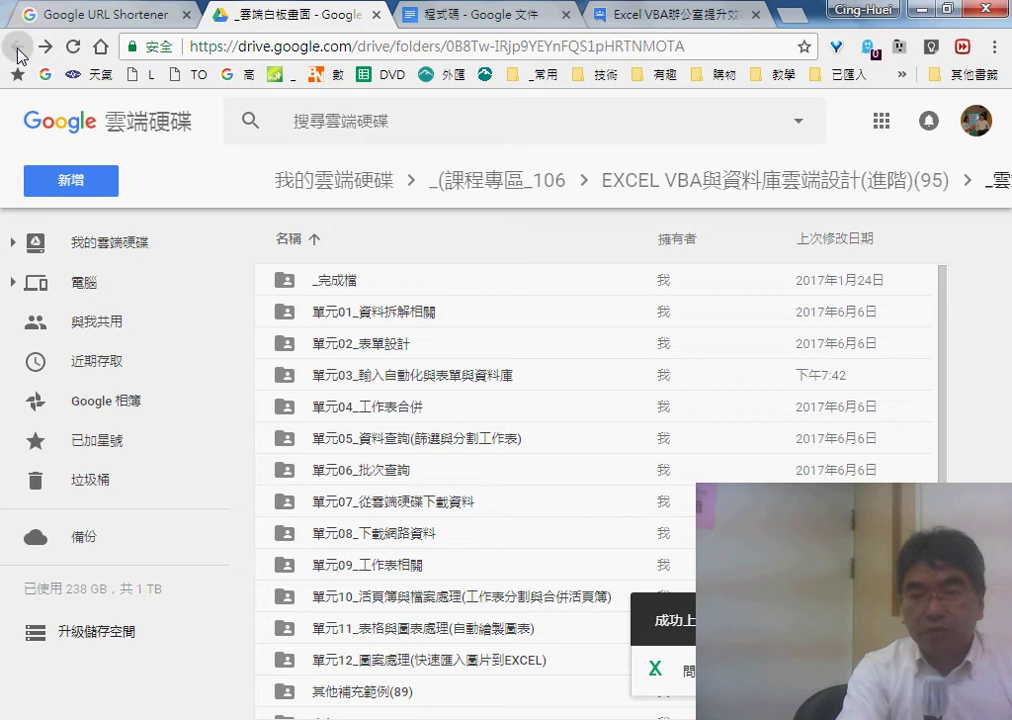
pyautogui.click(18, 47)
pyautogui.click(18, 47)
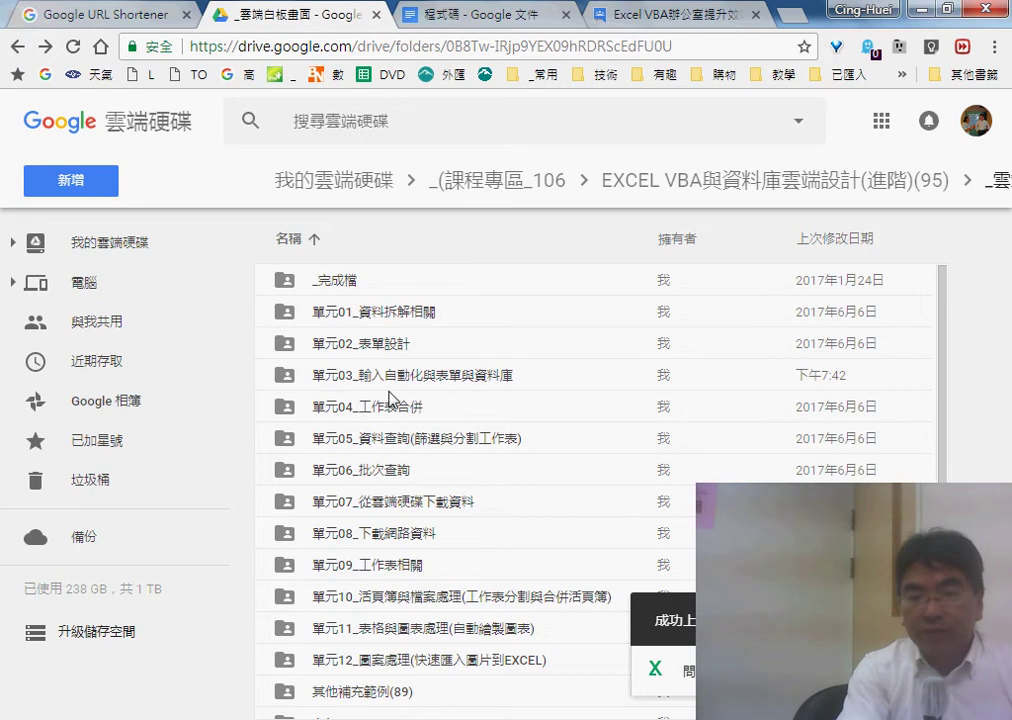
pyautogui.doubleClick(392, 380)
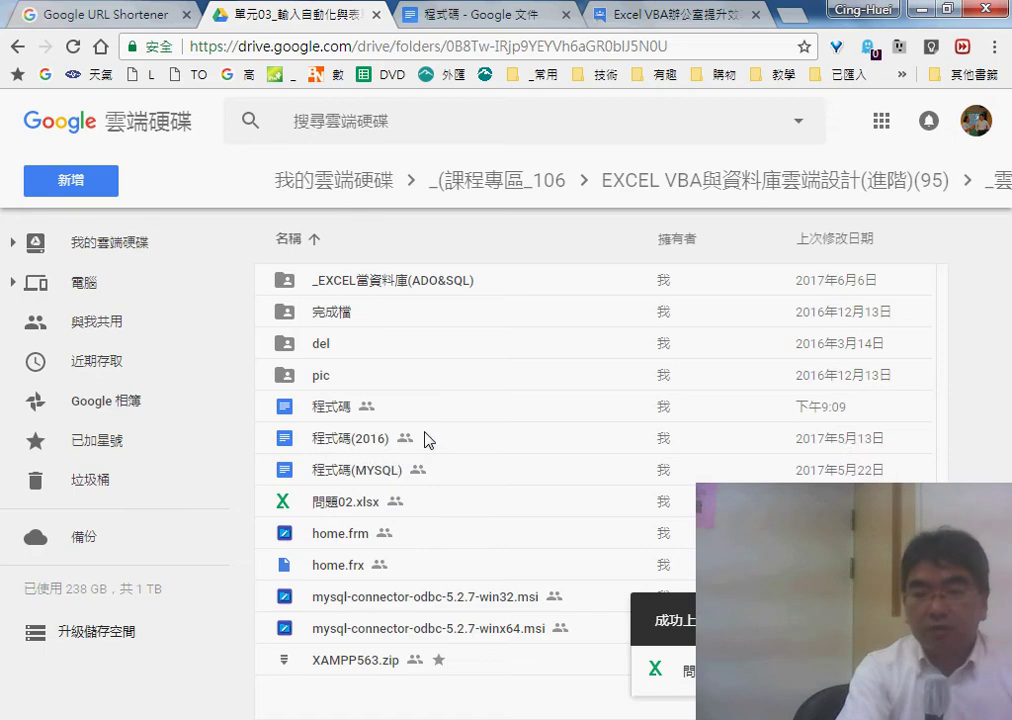
pyautogui.doubleClick(370, 471)
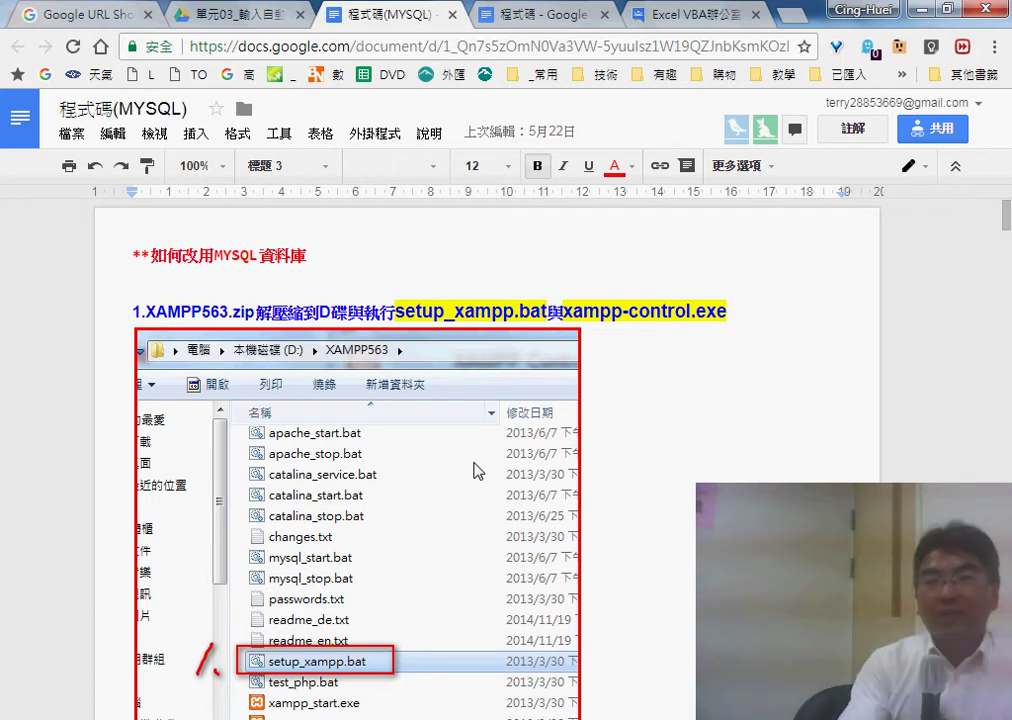
# - Close the notes, return to 問題02.xlsx, and pick 茶 in B22 so serial 0021 and price 499 appear
pyautogui.click(452, 14)
pyautogui.hotkey('alt', 'Tab')
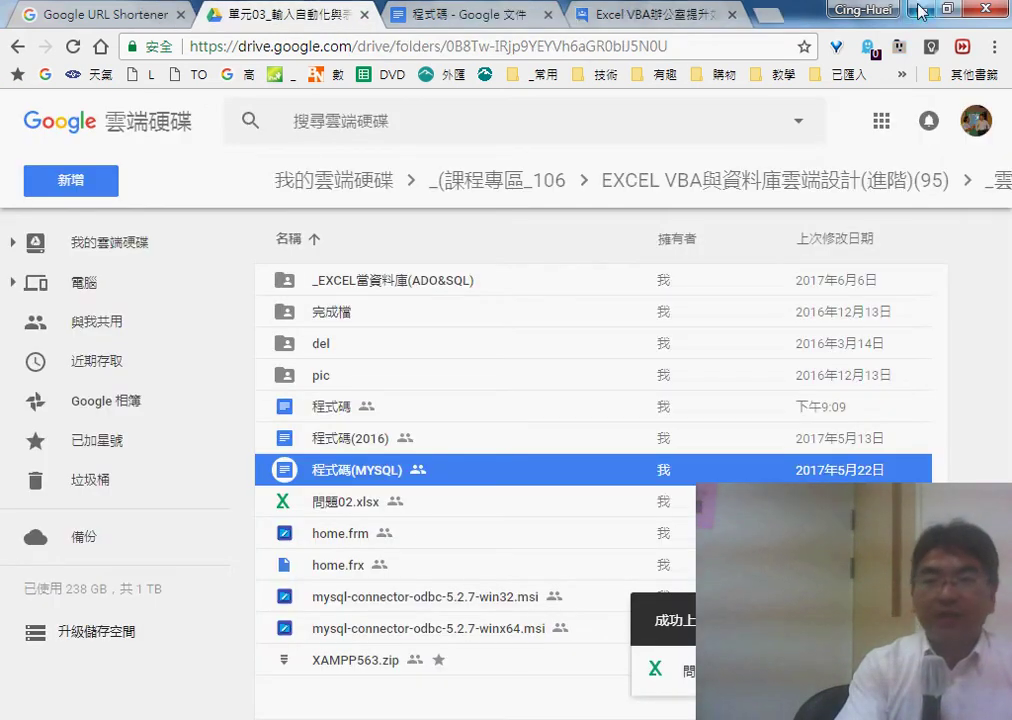
pyautogui.click(168, 476)
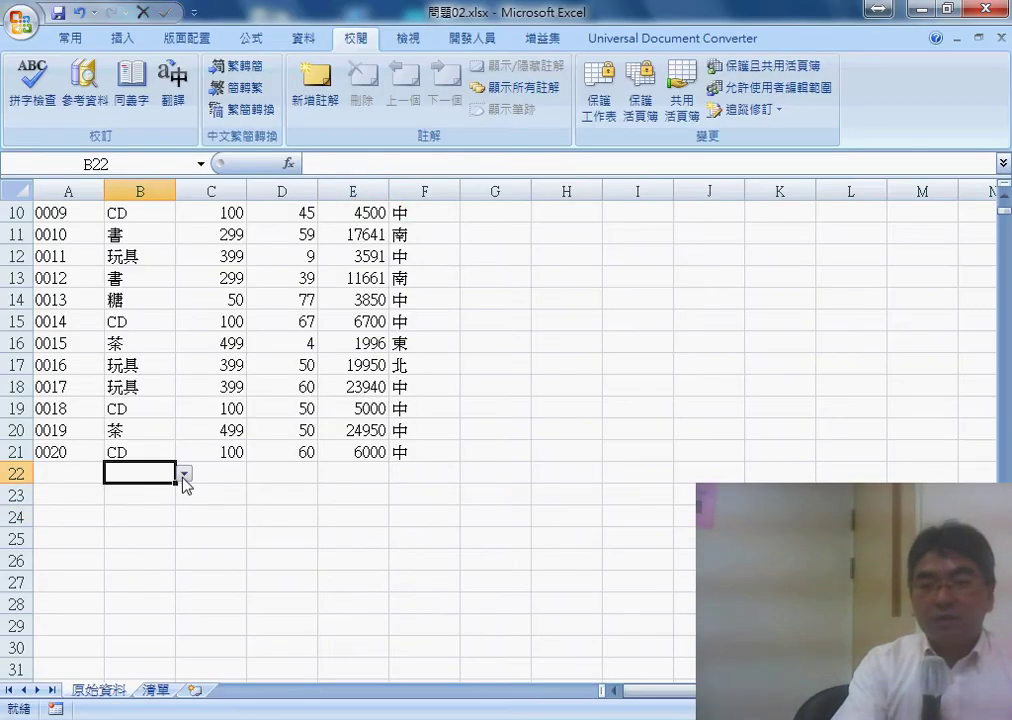
pyautogui.click(185, 474)
pyautogui.click(165, 503)
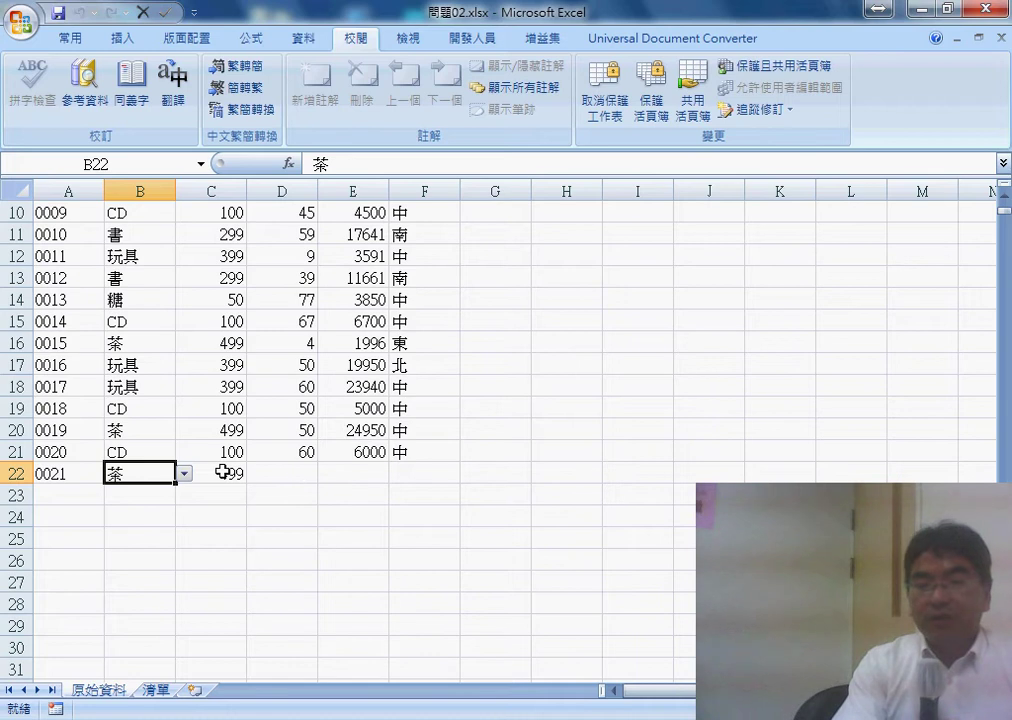
pyautogui.click(302, 473)
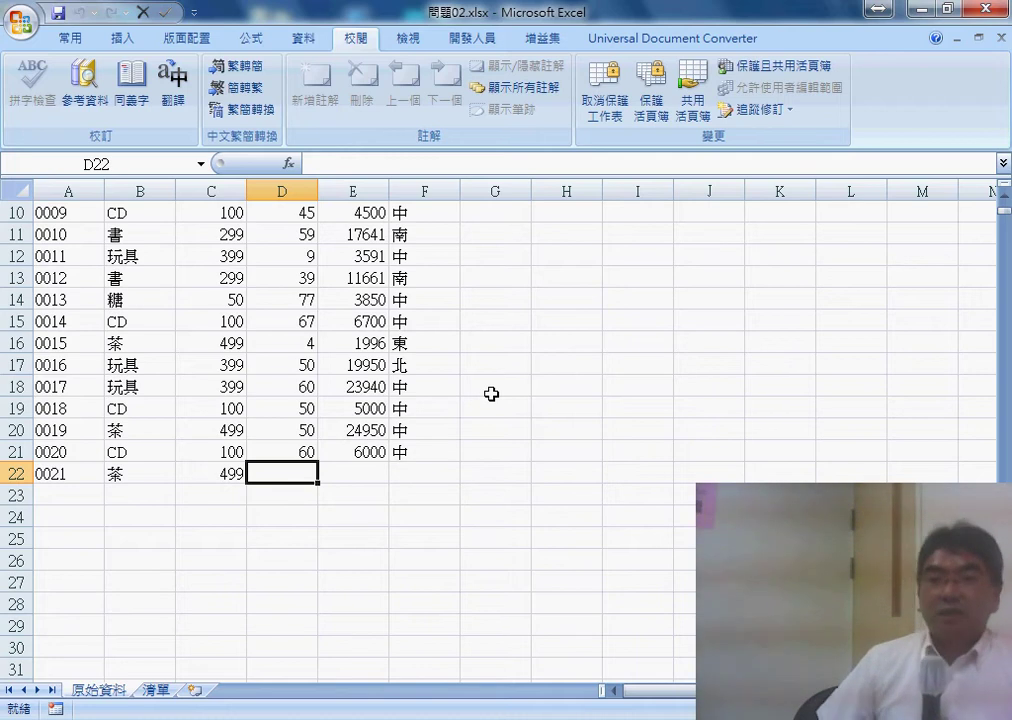
# - Cancel the Unprotect Sheet password prompt, then pick CD in B23, giving serial 0022 at price 100
pyautogui.click(605, 112)
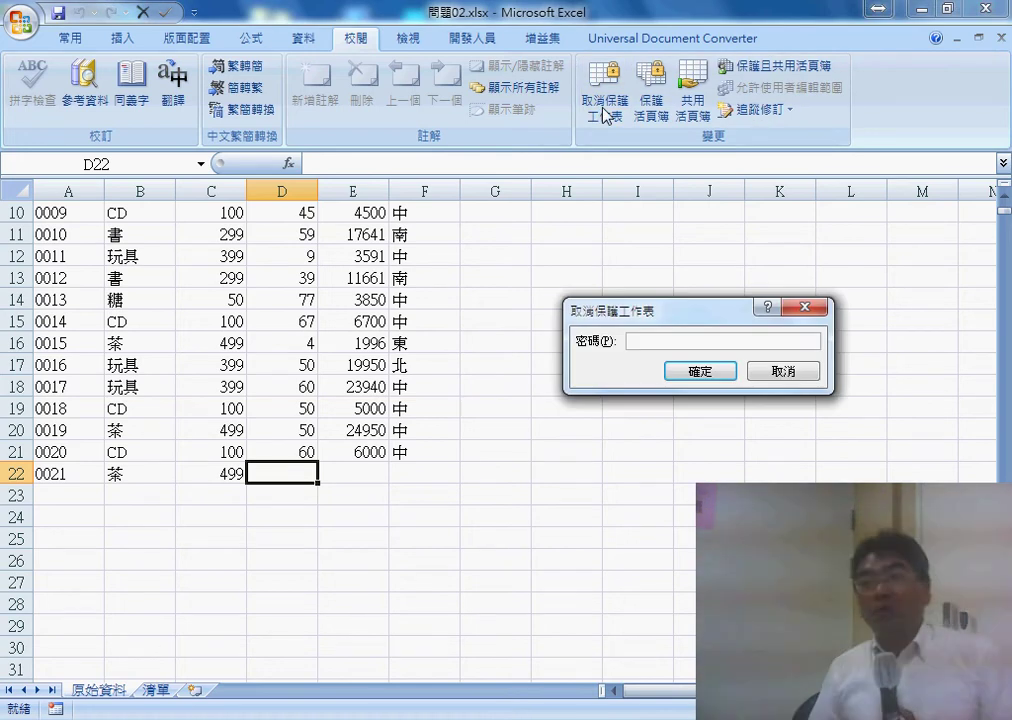
pyautogui.click(780, 371)
pyautogui.click(160, 497)
pyautogui.click(184, 494)
pyautogui.click(167, 537)
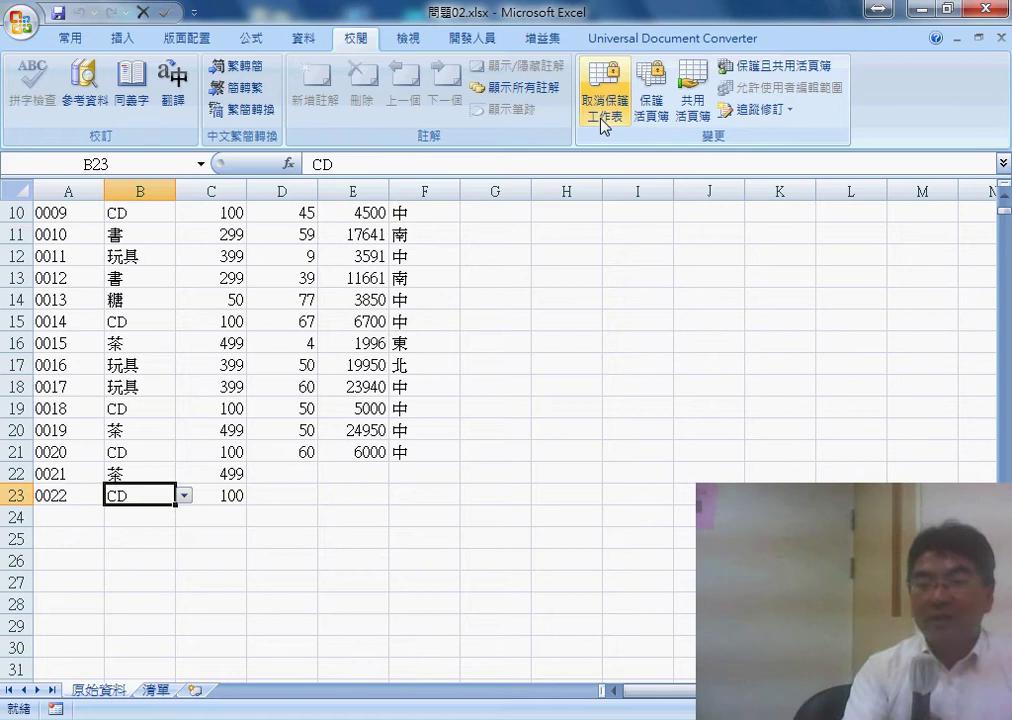
# - Open Sheet1's Worksheet_Change code in the VBA editor and select the ActiveSheet.Unprotect line
pyautogui.click(478, 718)
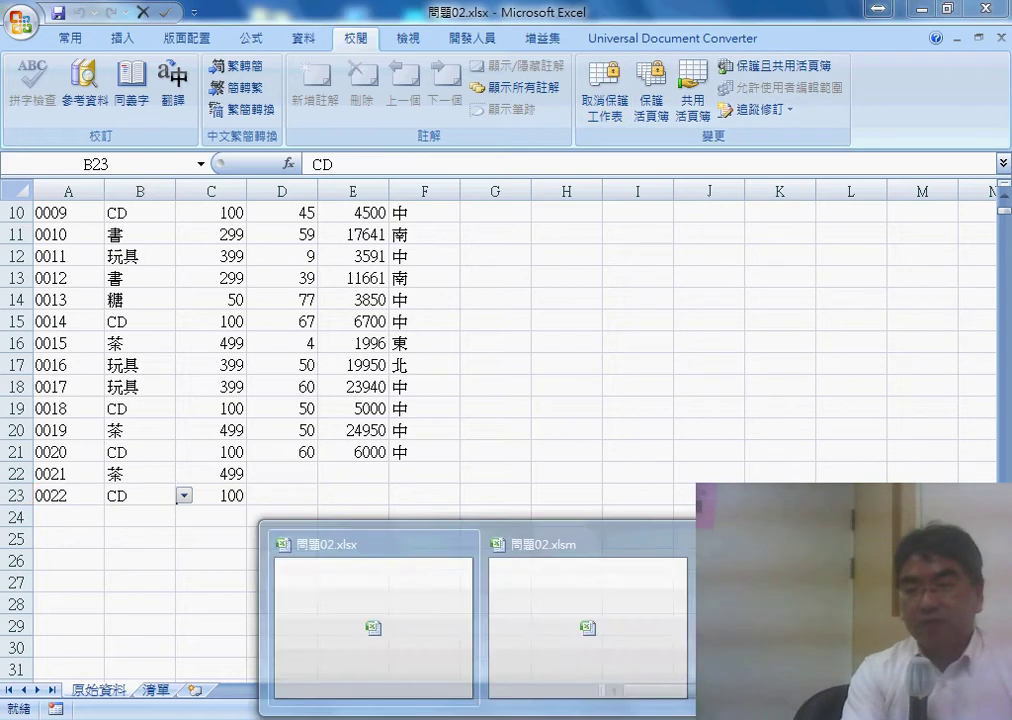
pyautogui.hotkey('alt', 'F11')
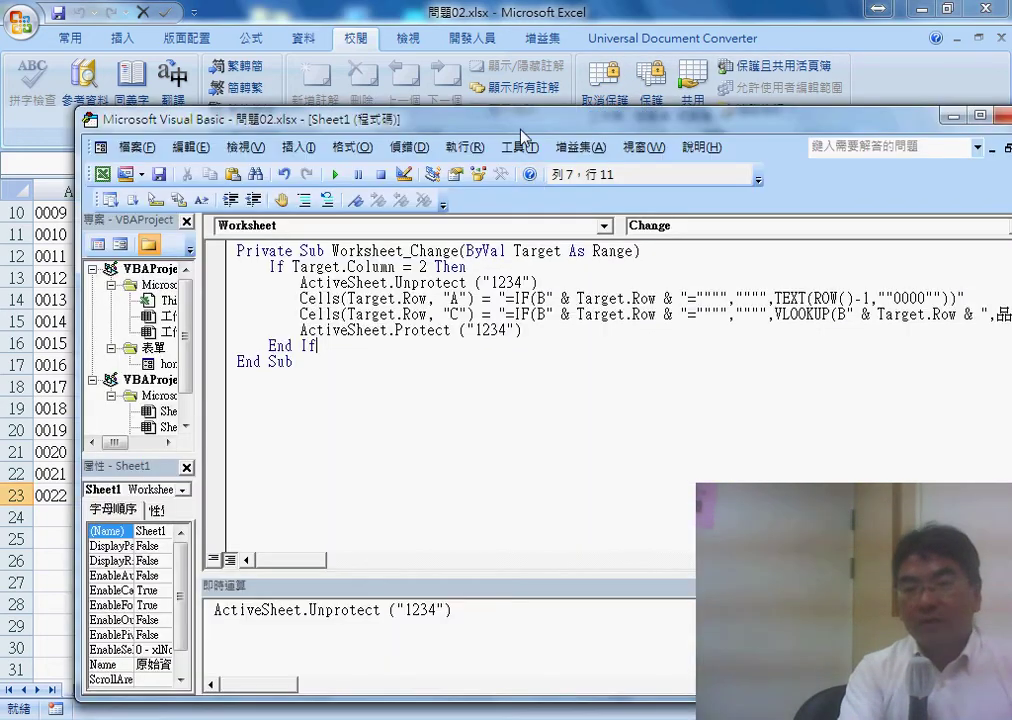
pyautogui.moveTo(521, 133); pyautogui.dragTo(437, 88)
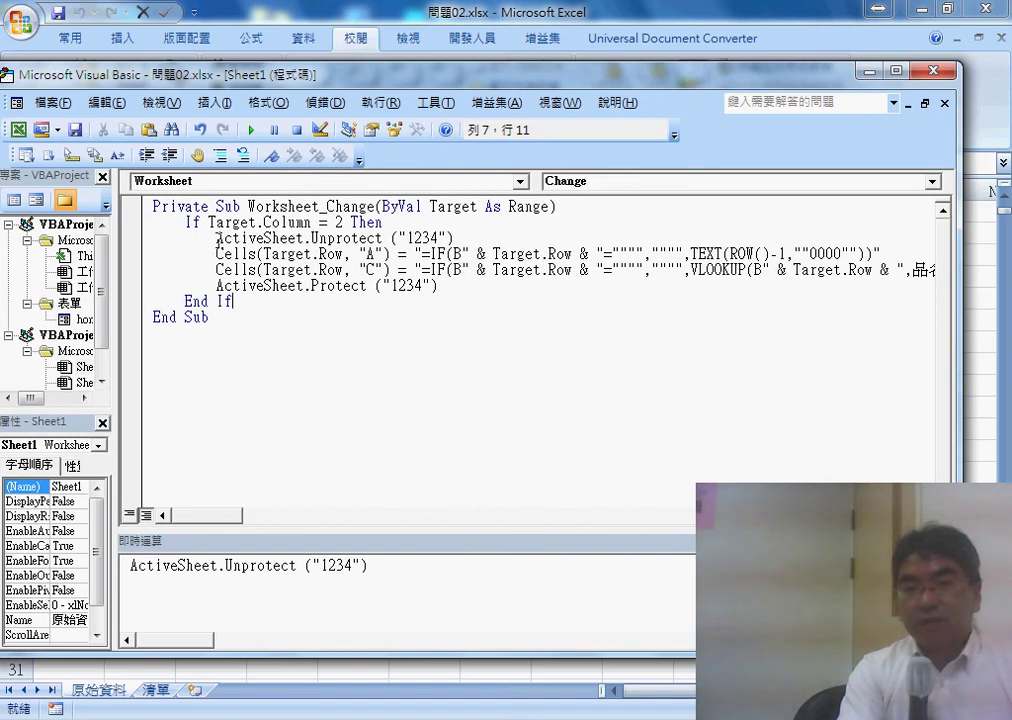
pyautogui.moveTo(218, 238); pyautogui.dragTo(885, 250)
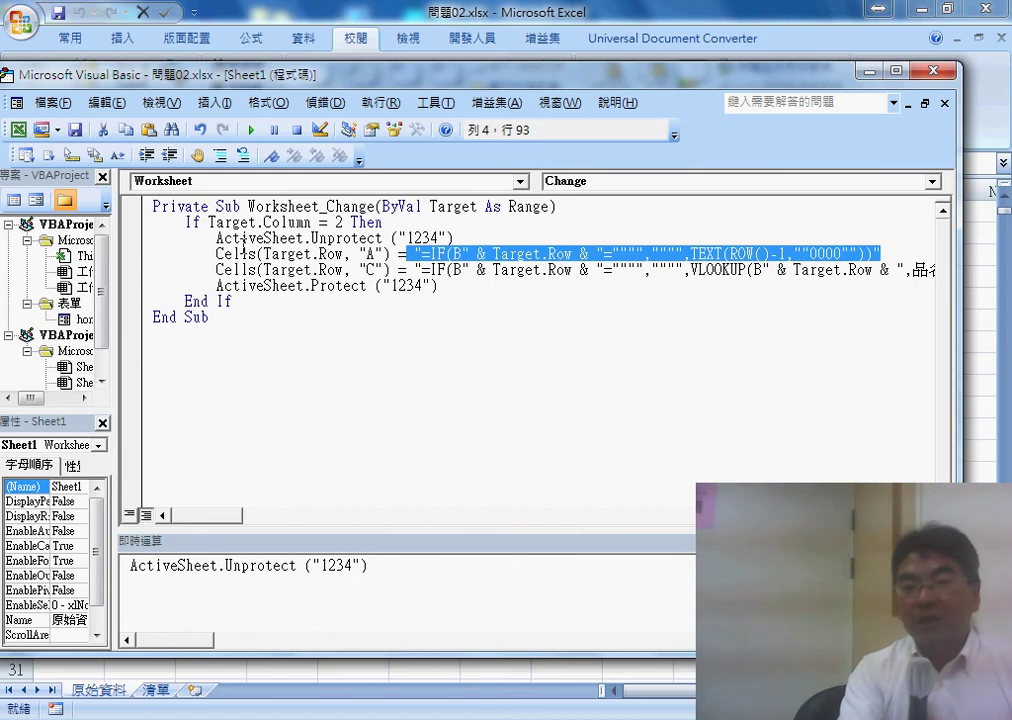
pyautogui.moveTo(217, 238); pyautogui.dragTo(233, 238)
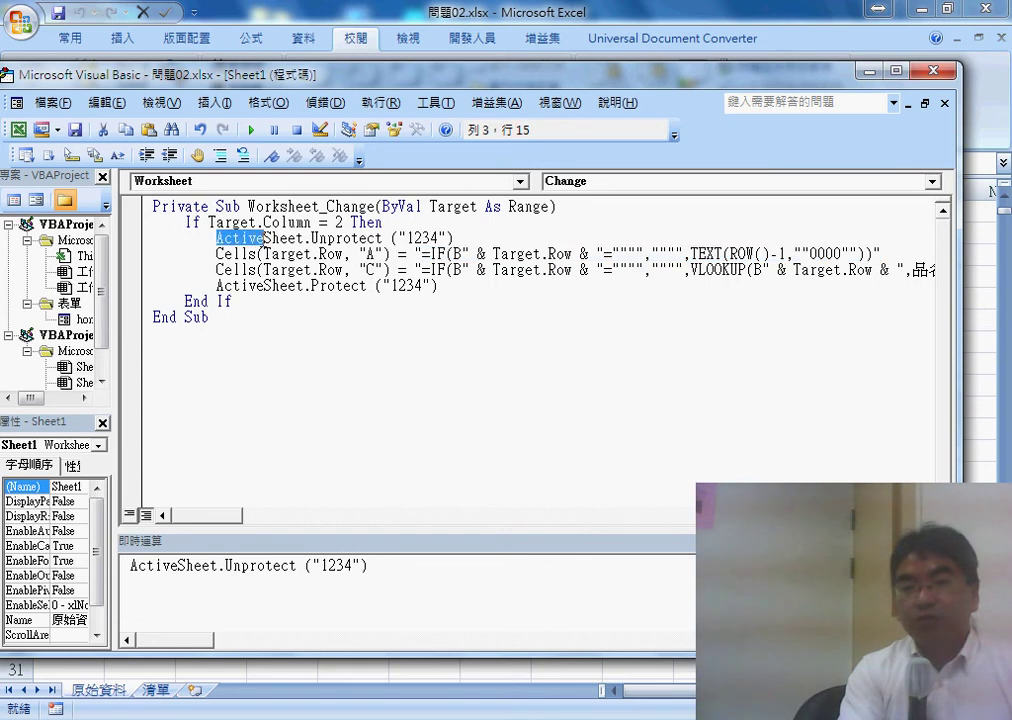
pyautogui.moveTo(303, 238); pyautogui.dragTo(264, 238)
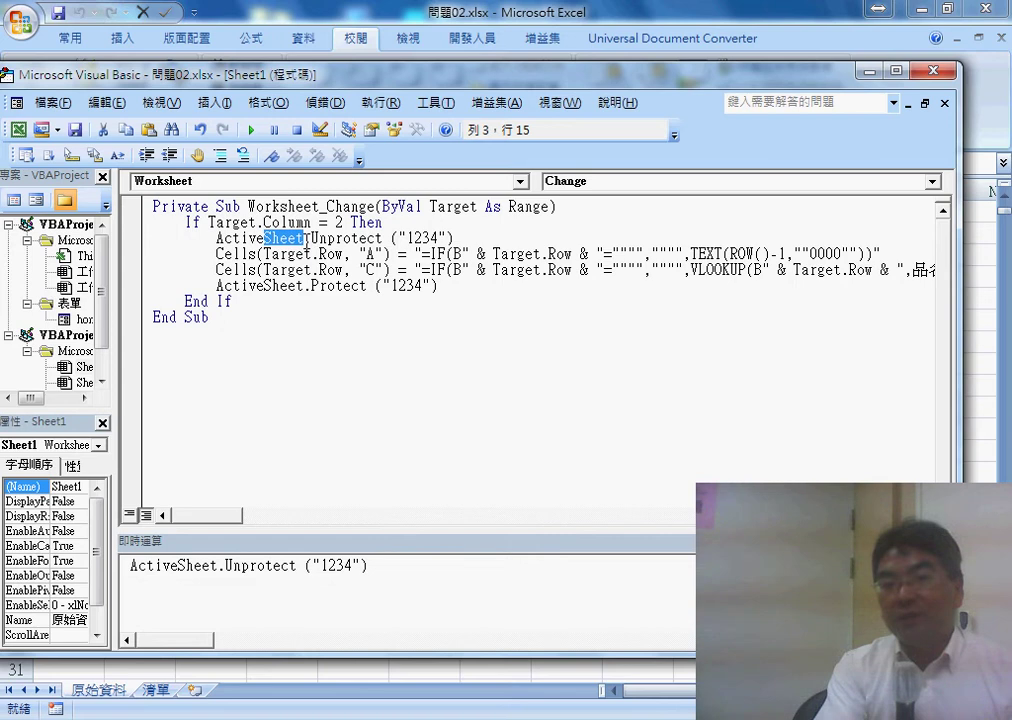
pyautogui.click(306, 241)
pyautogui.moveTo(306, 241); pyautogui.dragTo(465, 242)
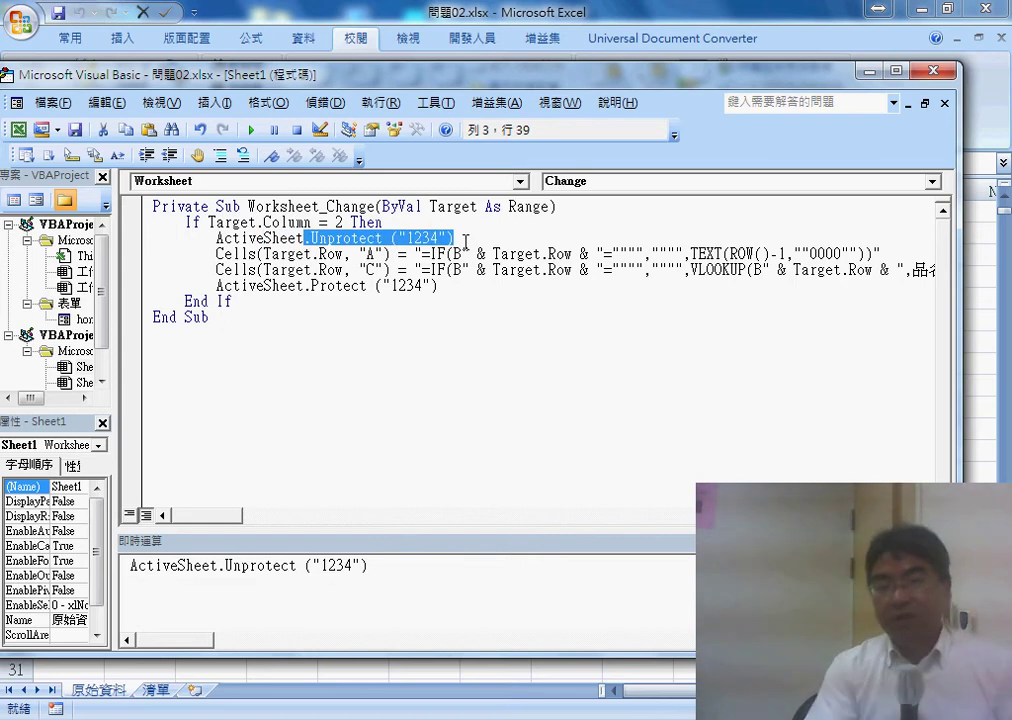
pyautogui.write('.')
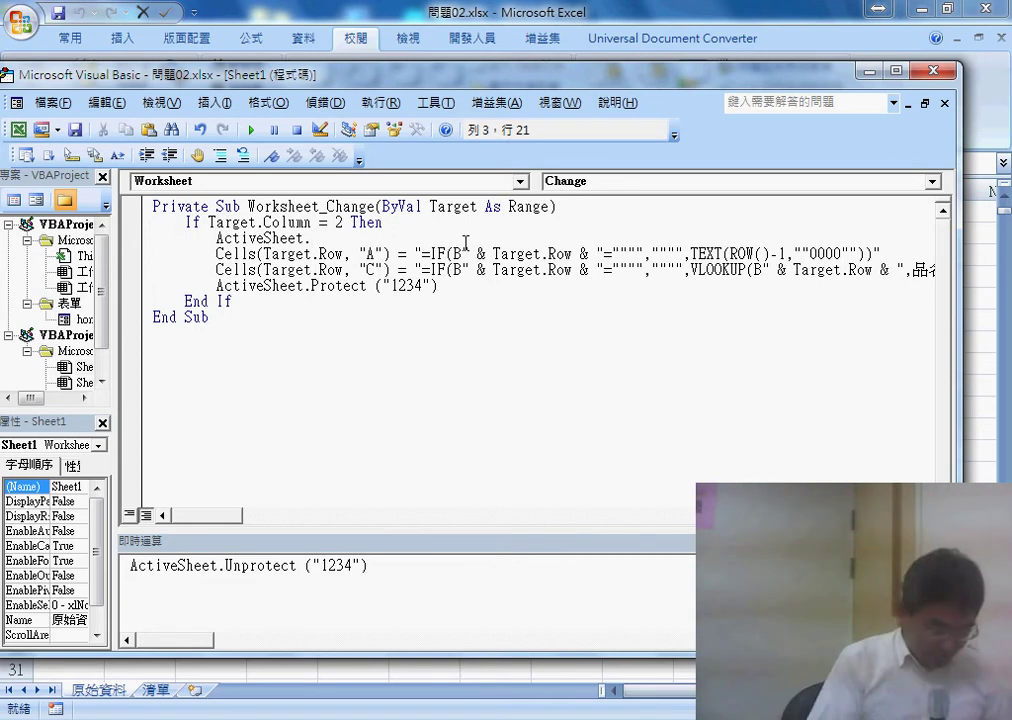
pyautogui.write('npr')
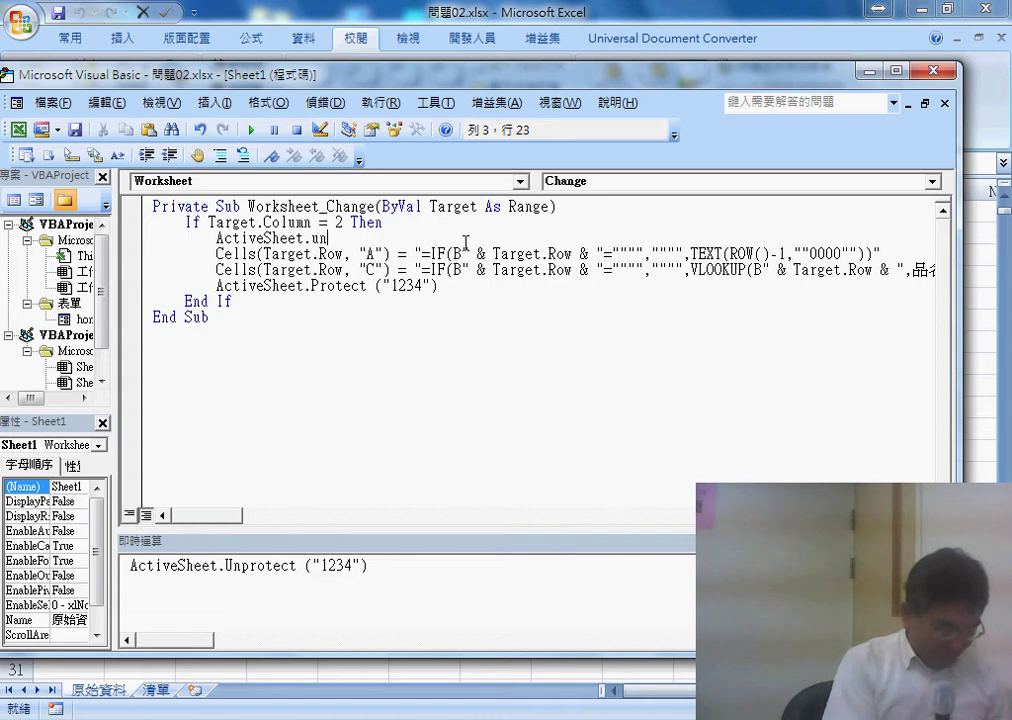
pyautogui.write('ot')
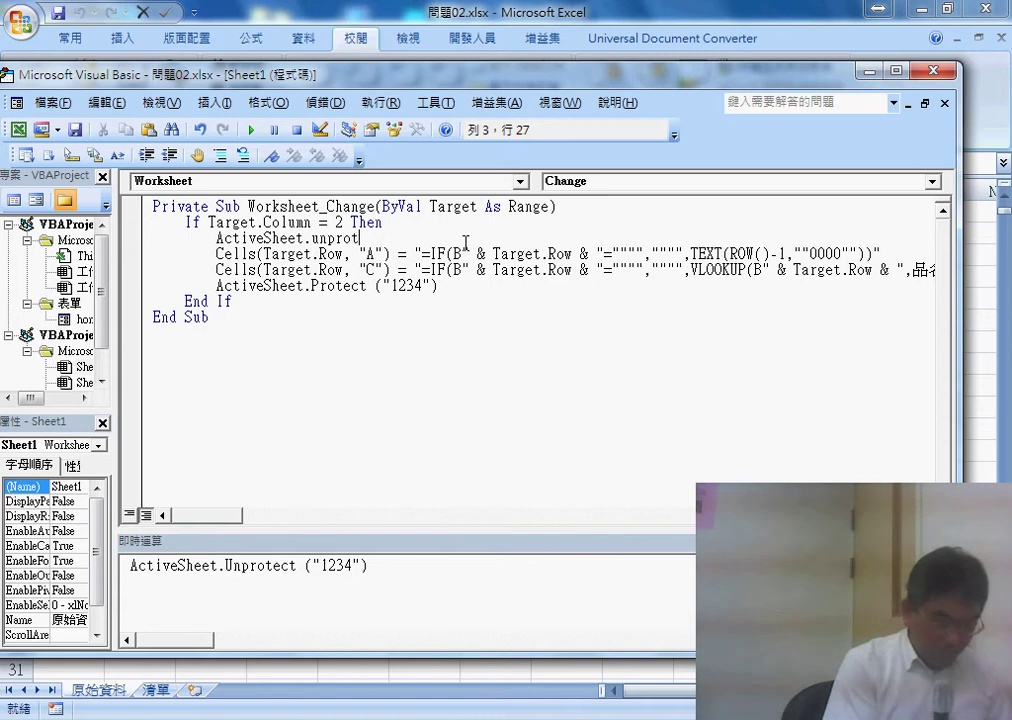
pyautogui.write('ect')
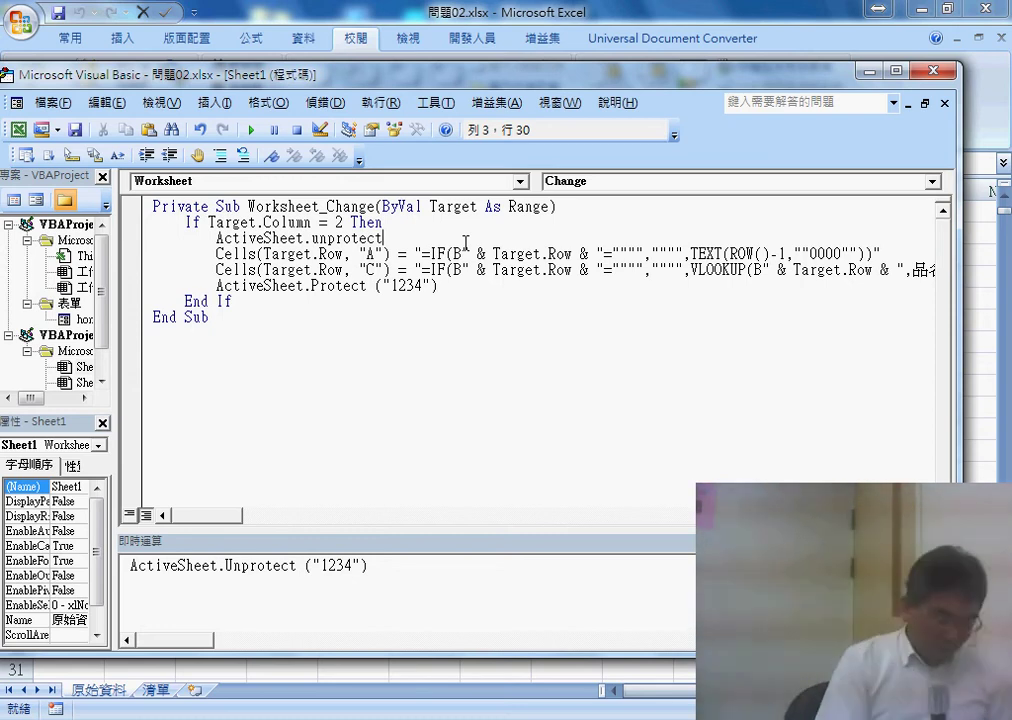
pyautogui.write('(')
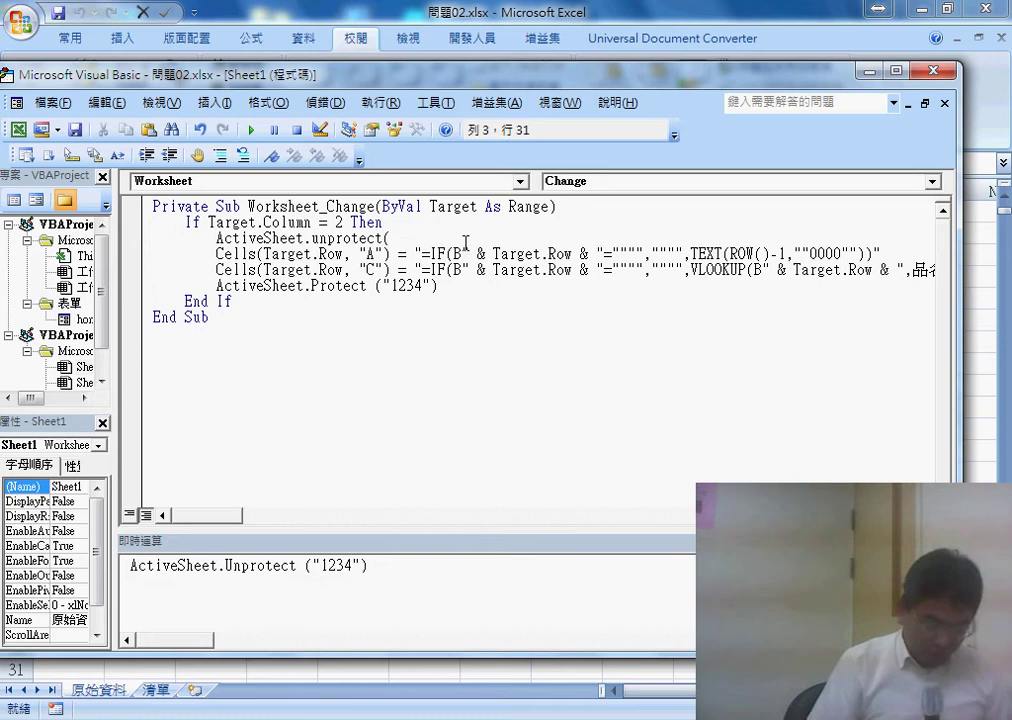
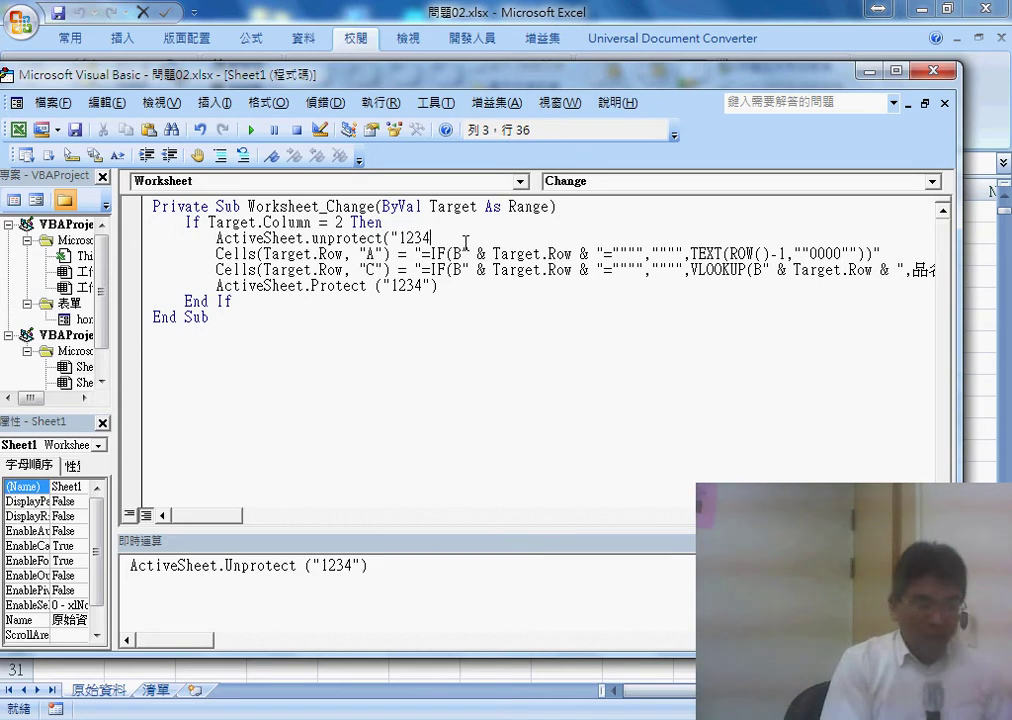
pyautogui.write('")')
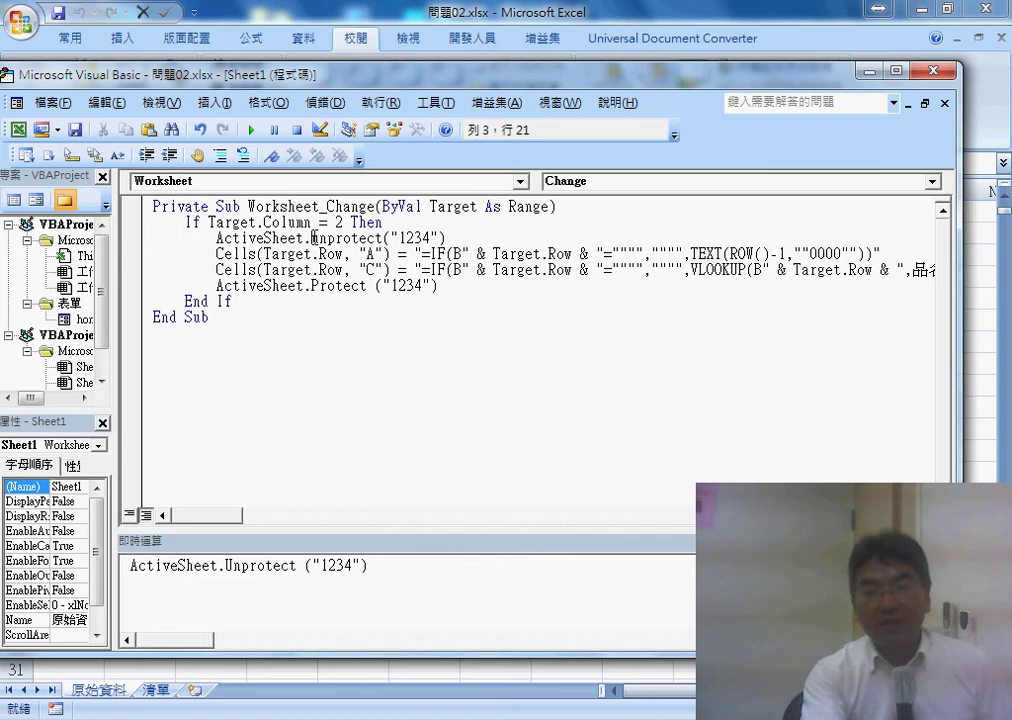
pyautogui.moveTo(313, 238); pyautogui.dragTo(377, 238)
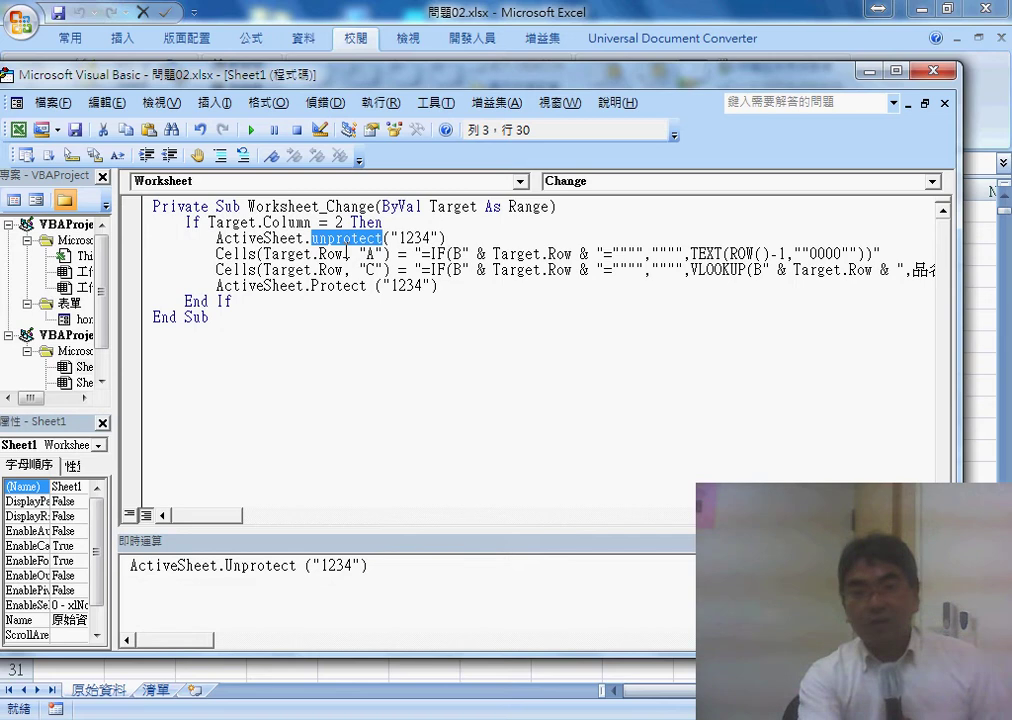
pyautogui.click(350, 318)
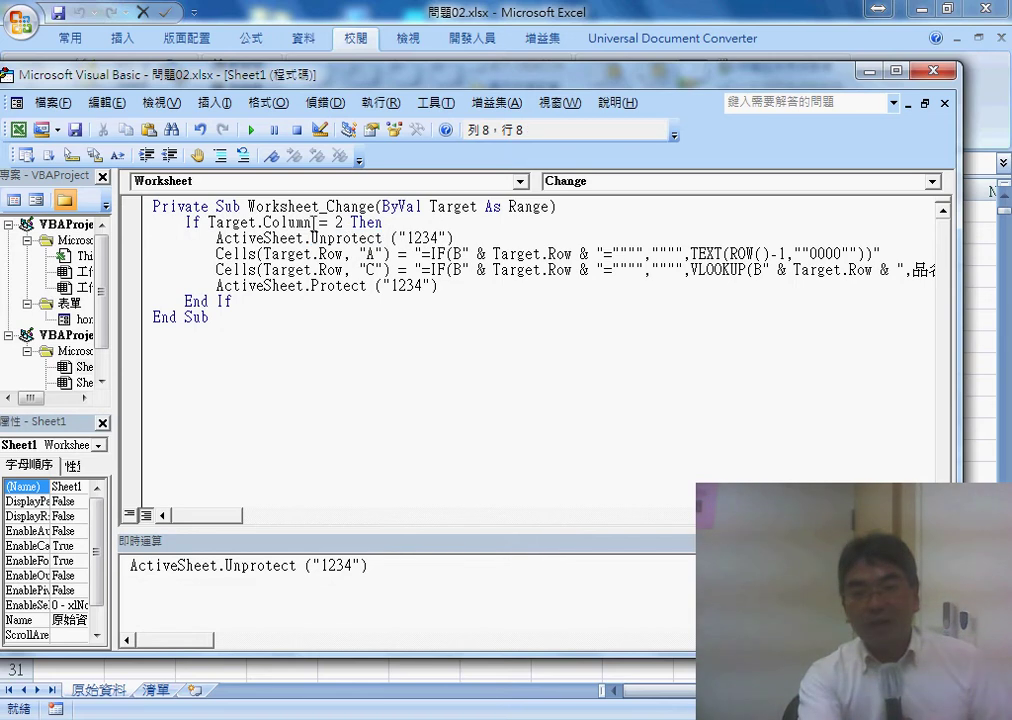
pyautogui.moveTo(313, 238); pyautogui.dragTo(322, 238)
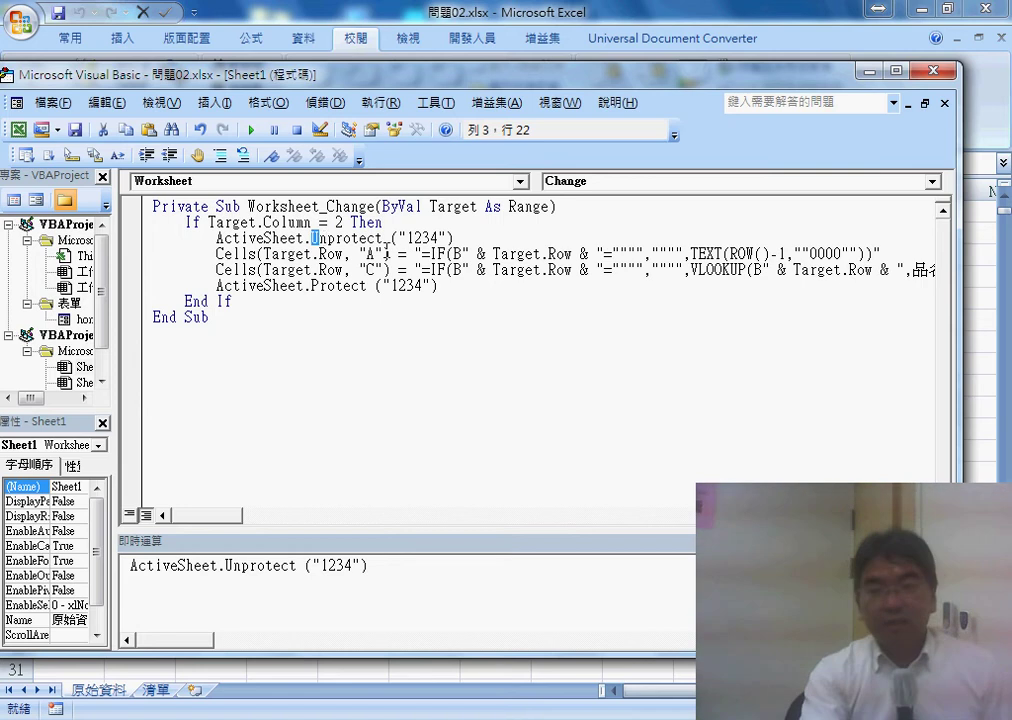
pyautogui.moveTo(445, 285); pyautogui.dragTo(214, 286)
pyautogui.click(234, 270)
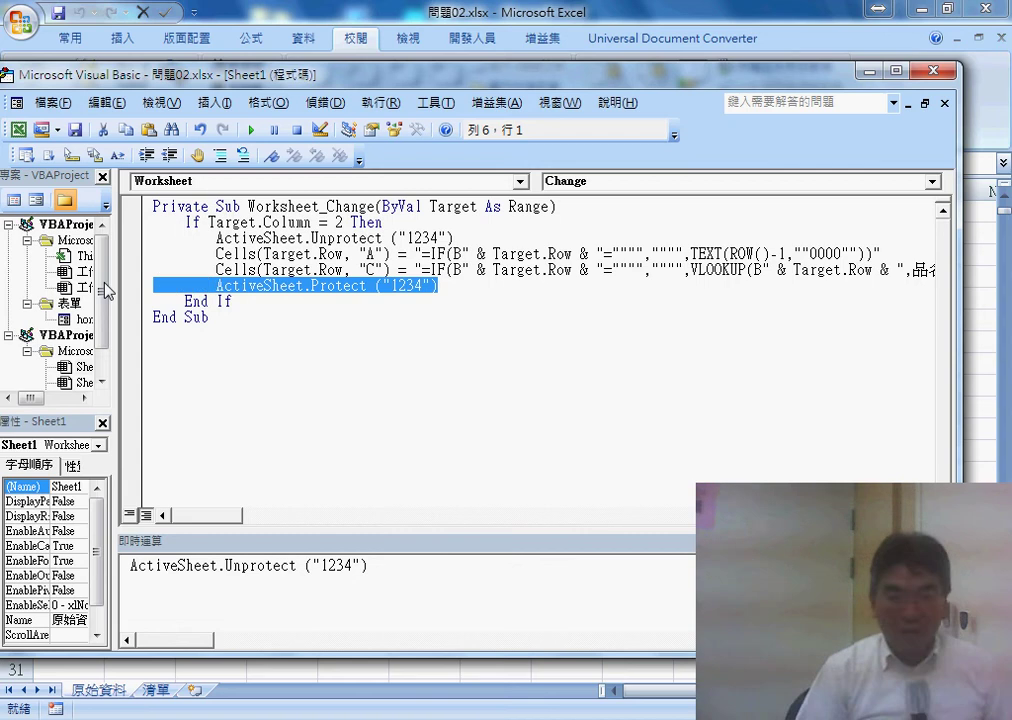
pyautogui.press('Delete')
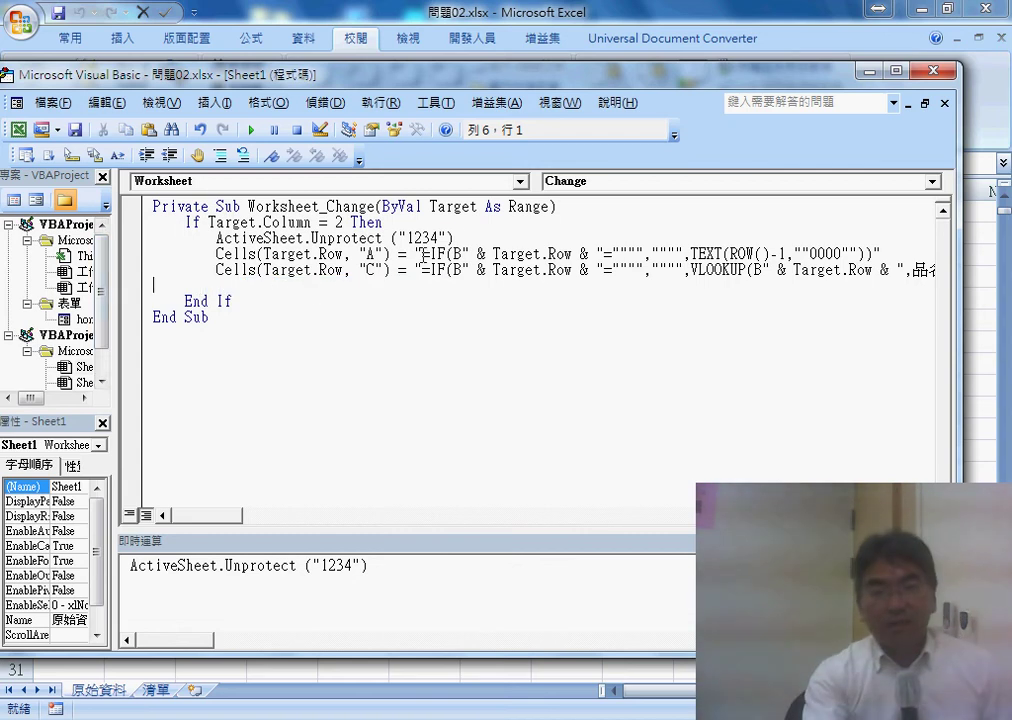
pyautogui.moveTo(453, 238)
pyautogui.mouseDown()
pyautogui.moveTo(261, 222)
pyautogui.moveTo(216, 238)
pyautogui.mouseUp()
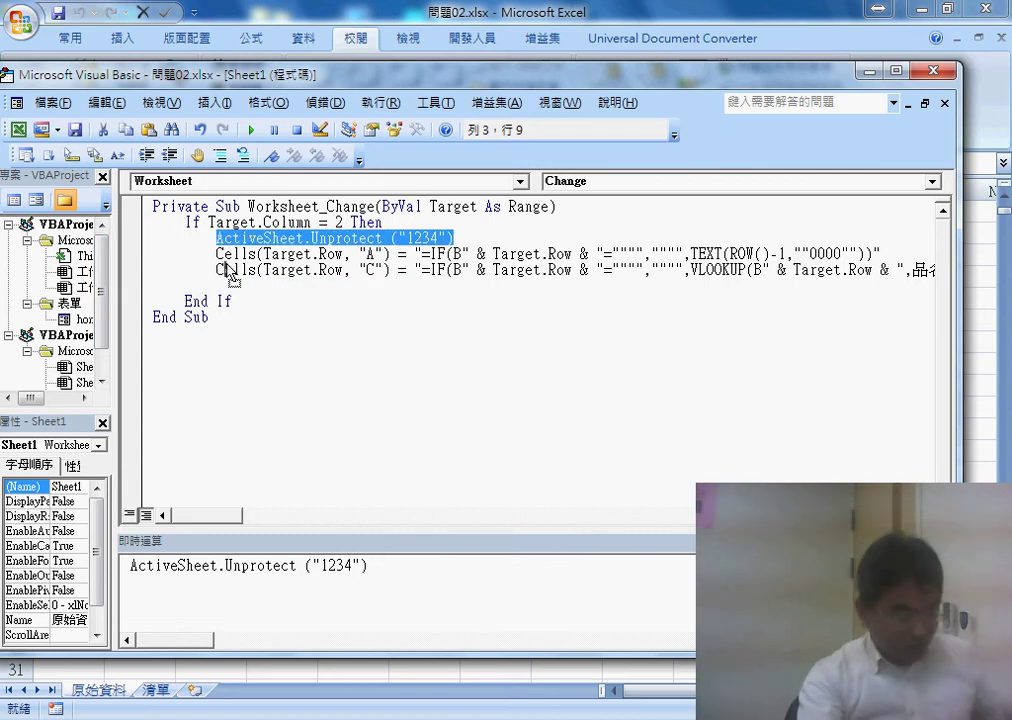
pyautogui.moveTo(225, 290); pyautogui.dragTo(225, 286)
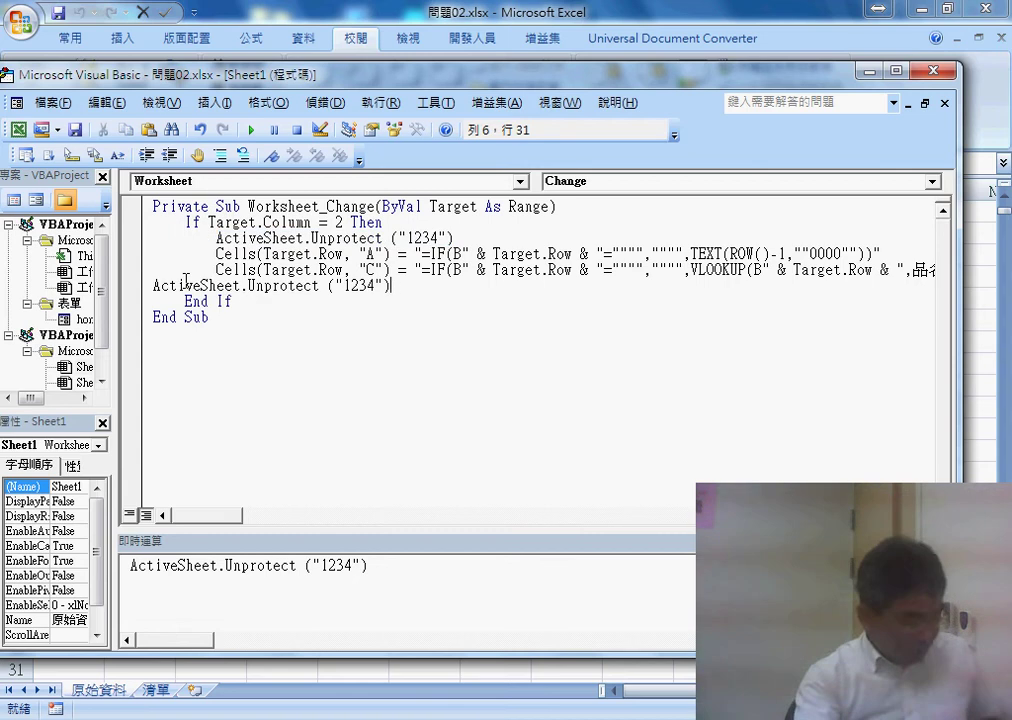
pyautogui.press('Tab')
pyautogui.press('Tab')
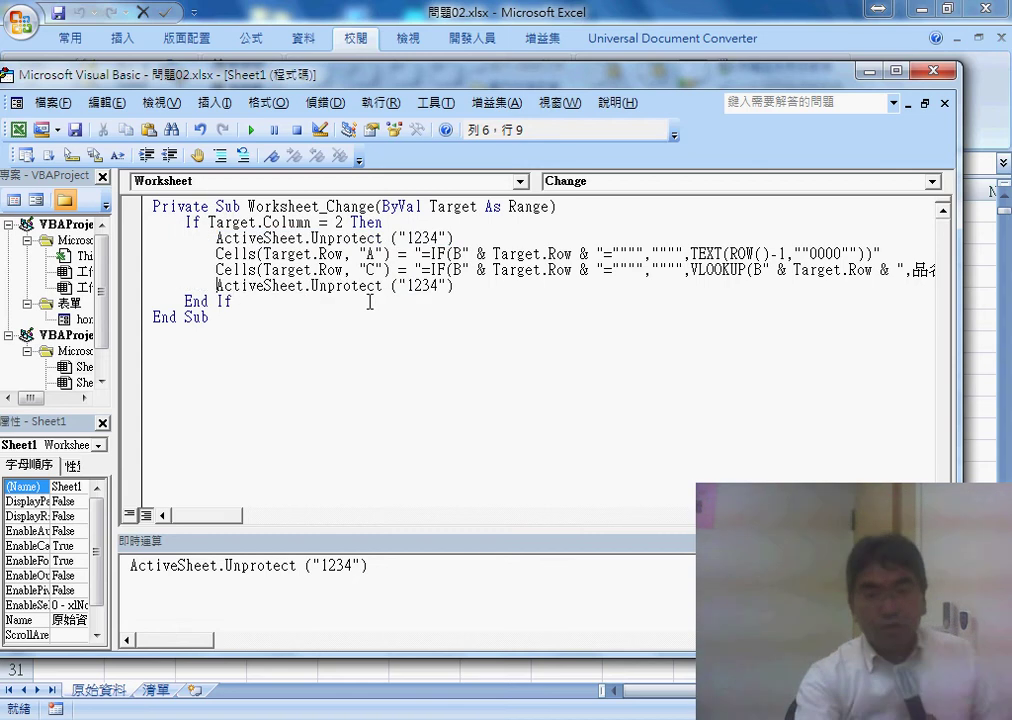
pyautogui.moveTo(312, 287); pyautogui.dragTo(326, 288)
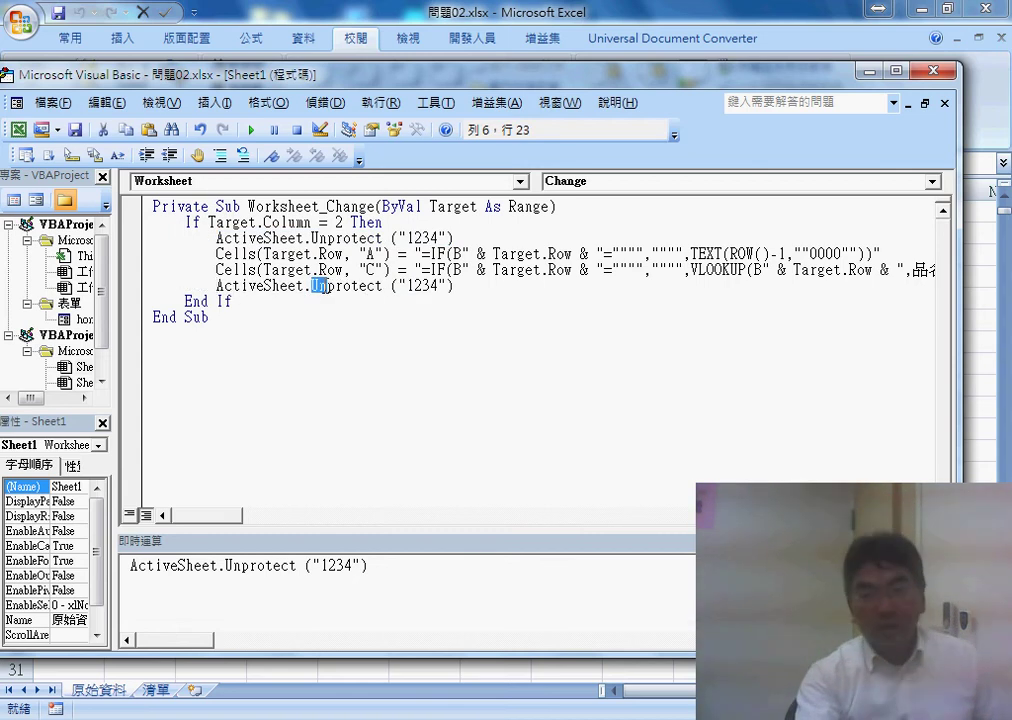
pyautogui.write('P')
pyautogui.click(389, 362)
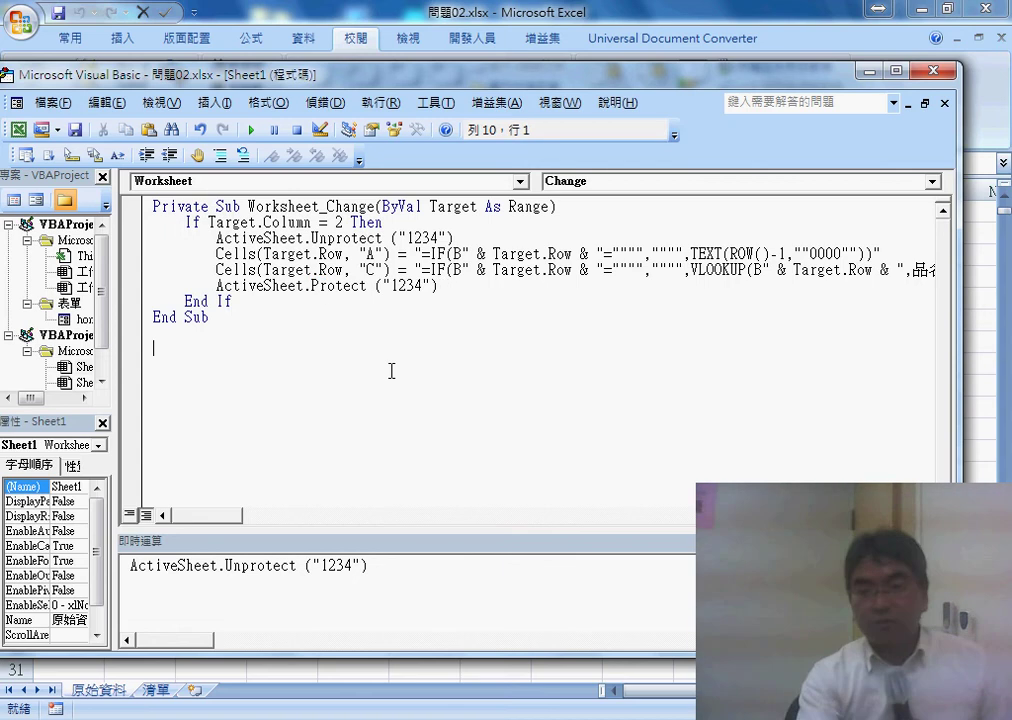
pyautogui.moveTo(321, 287); pyautogui.dragTo(312, 287)
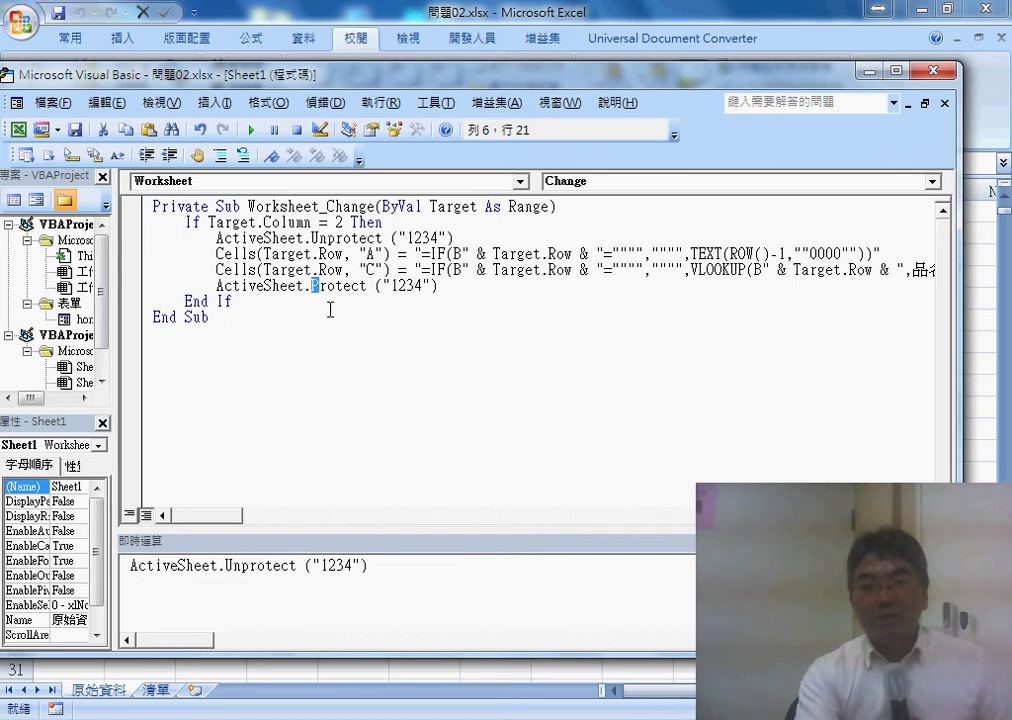
pyautogui.hotkey('ctrl', 'End')
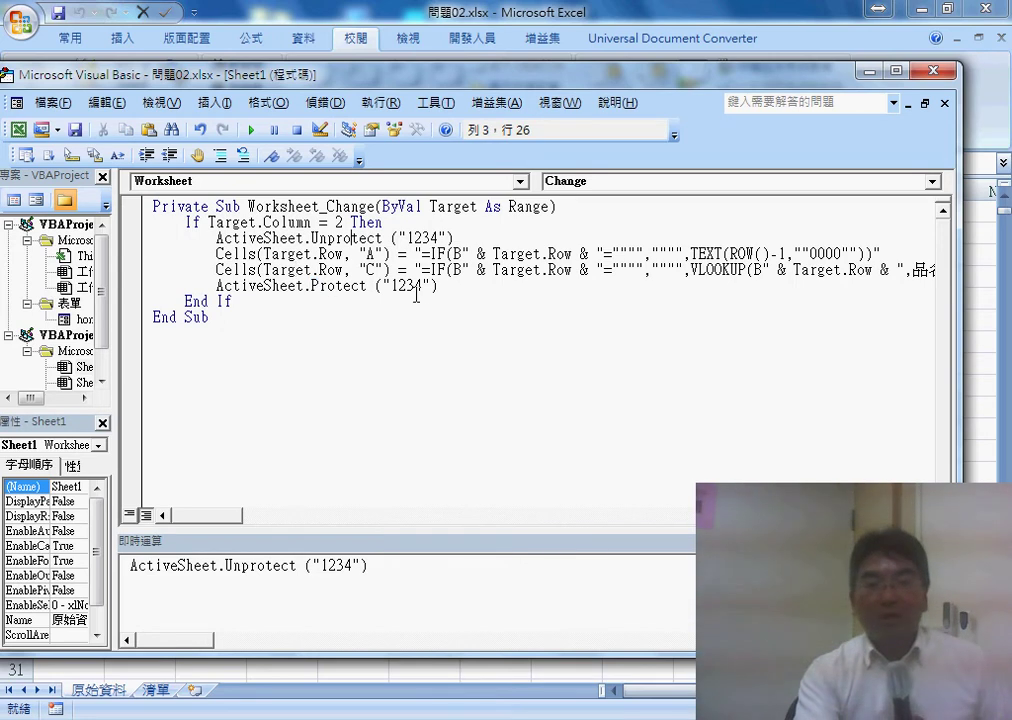
# - Set a breakpoint on the Unprotect line, pick 茶 in B24, and step over Unprotect
pyautogui.click(131, 239)
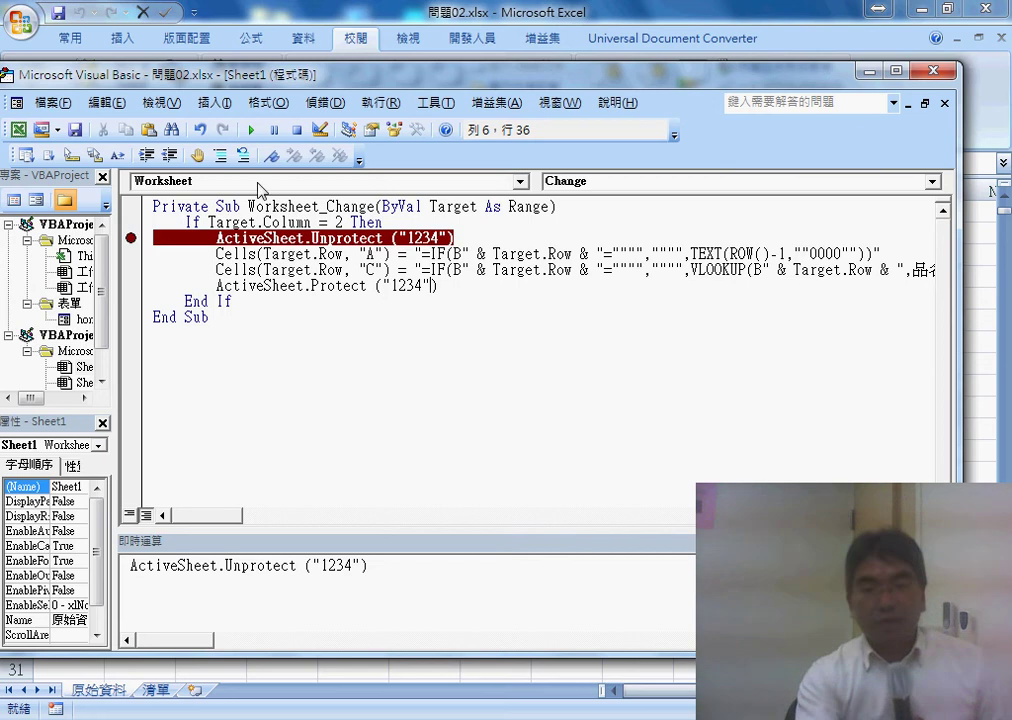
pyautogui.moveTo(300, 72); pyautogui.dragTo(603, 68)
pyautogui.click(140, 513)
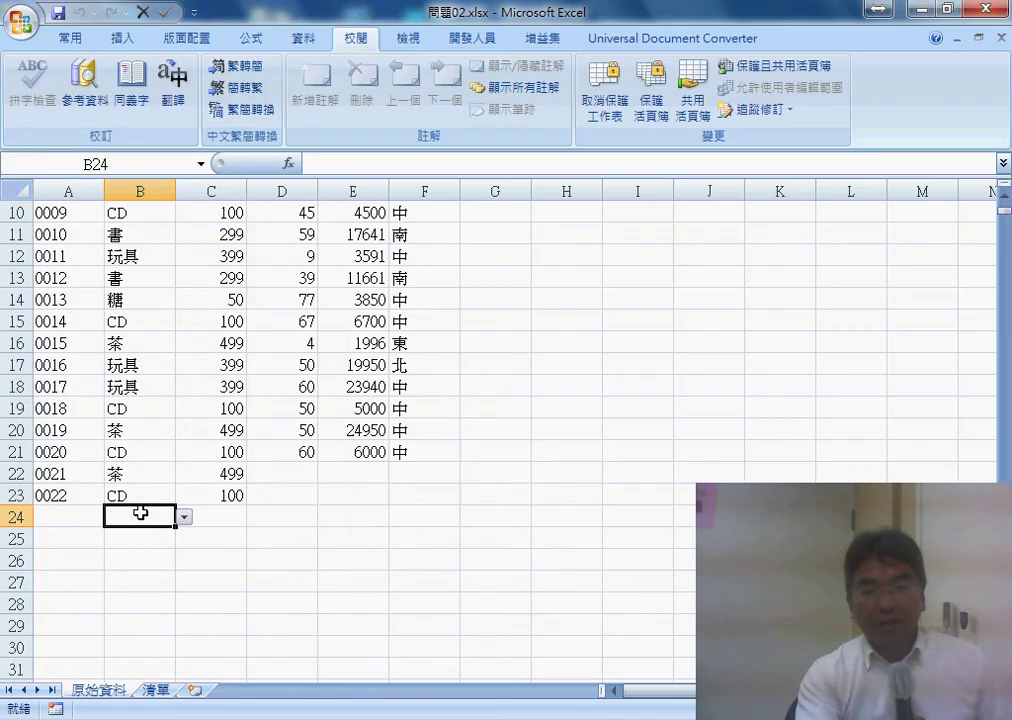
pyautogui.click(183, 516)
pyautogui.click(165, 546)
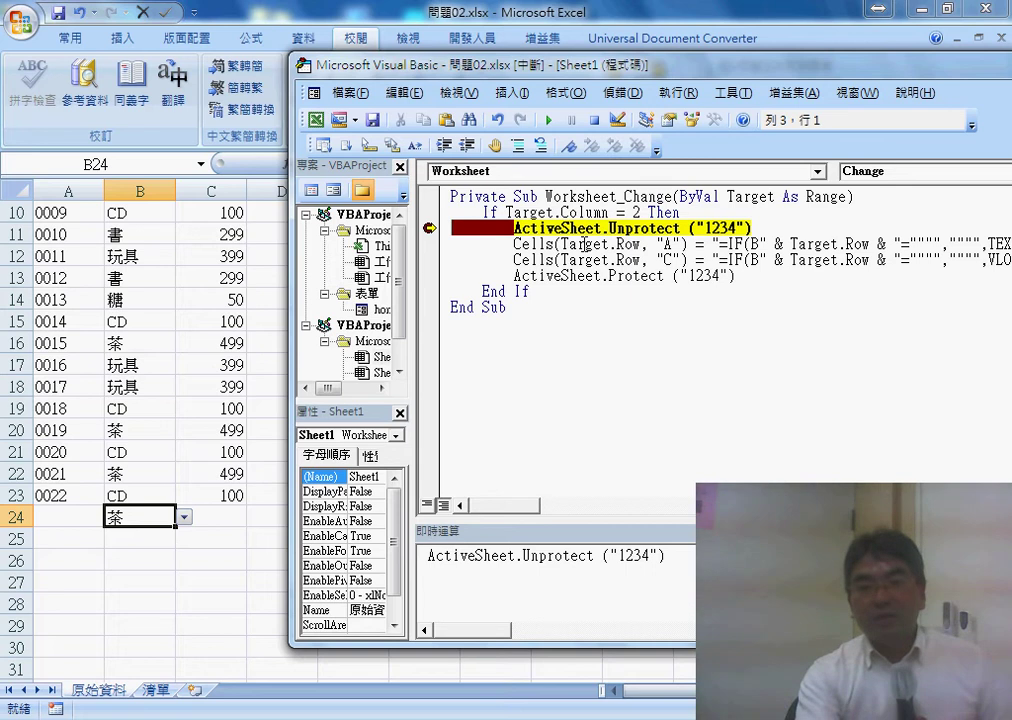
pyautogui.moveTo(400, 65); pyautogui.dragTo(383, 165)
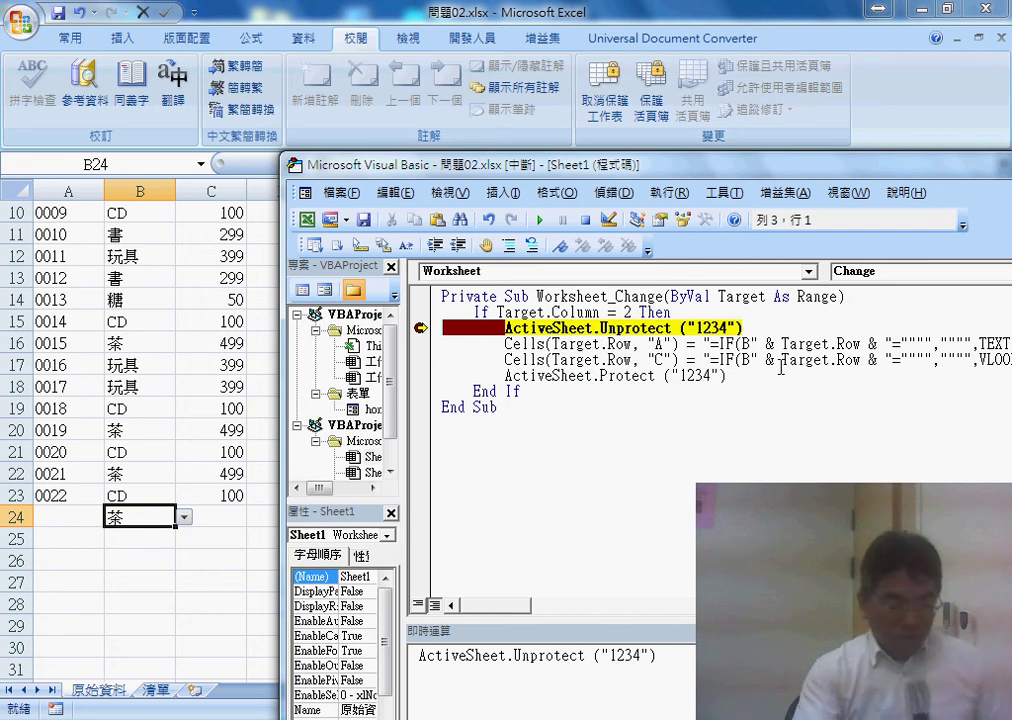
pyautogui.click(783, 327)
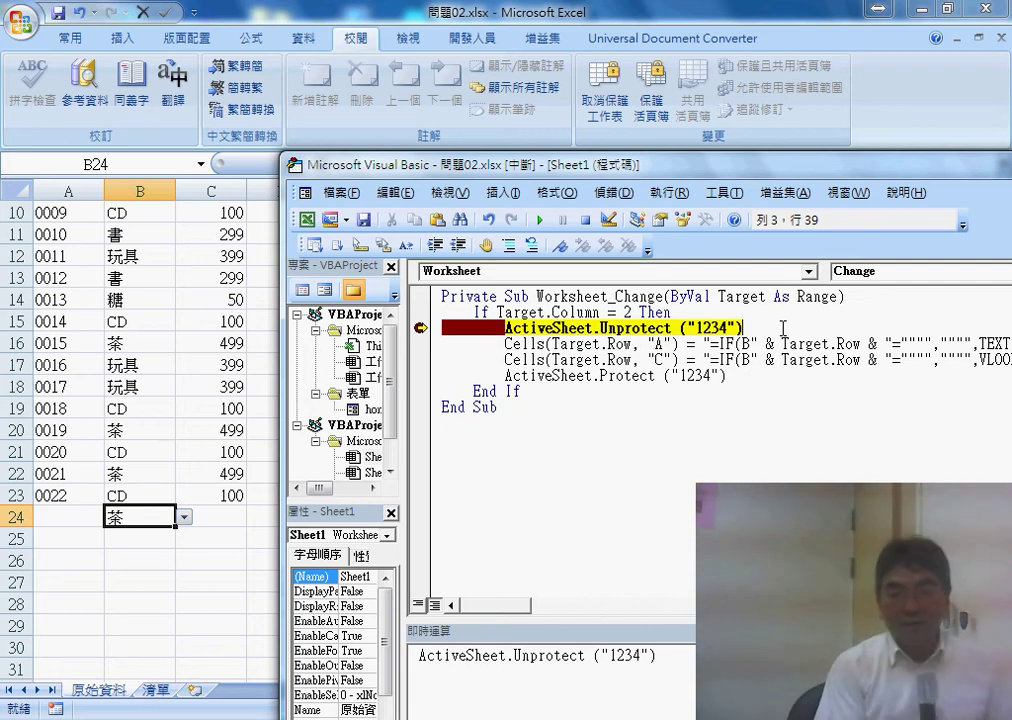
pyautogui.press('F8')
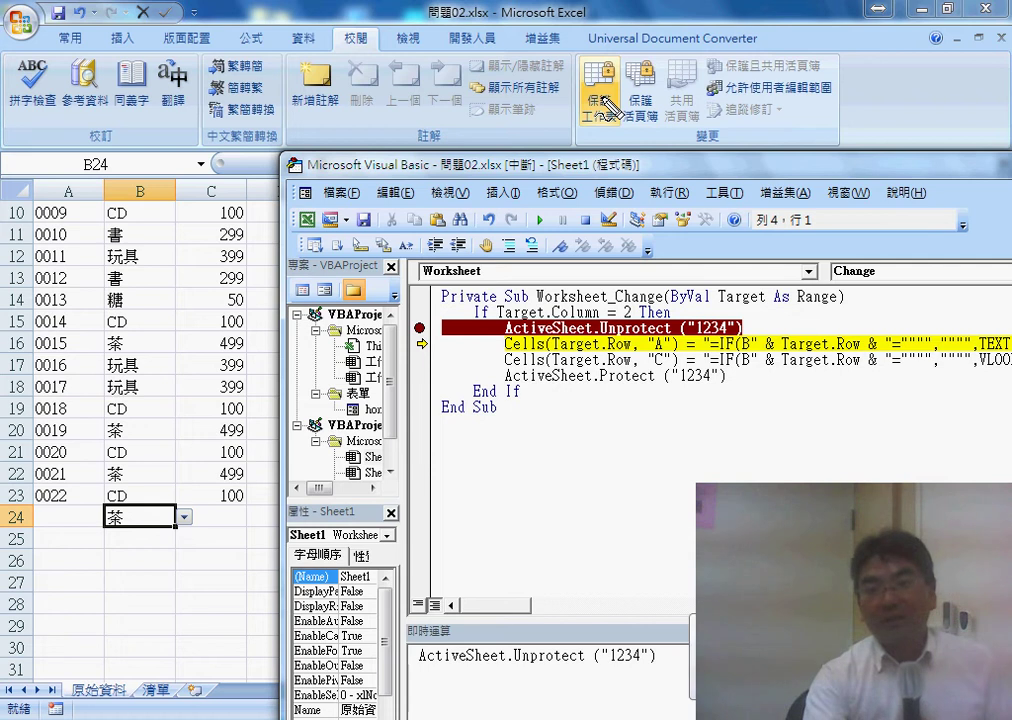
pyautogui.moveTo(600, 50); pyautogui.dragTo(625, 128)
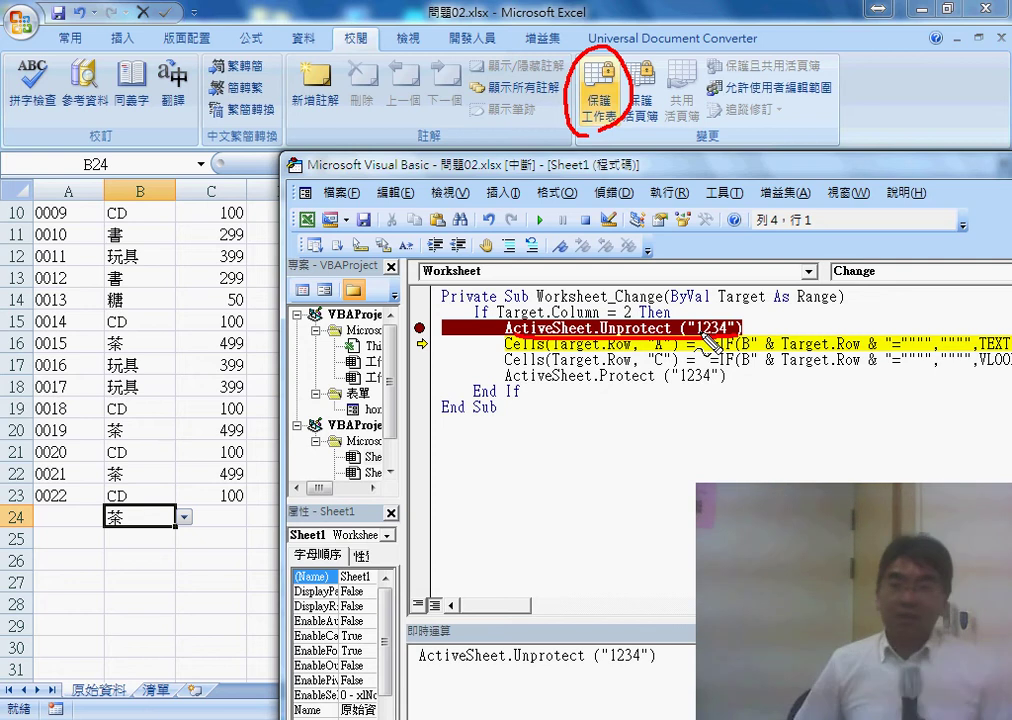
pyautogui.press('Escape')
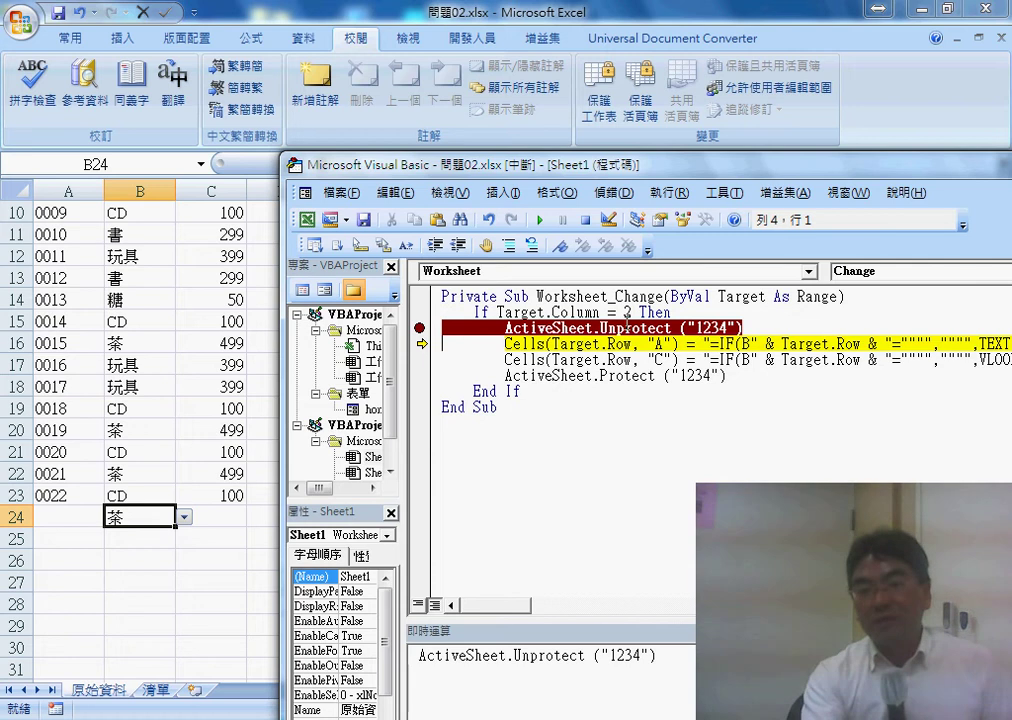
pyautogui.moveTo(598, 328); pyautogui.dragTo(672, 328)
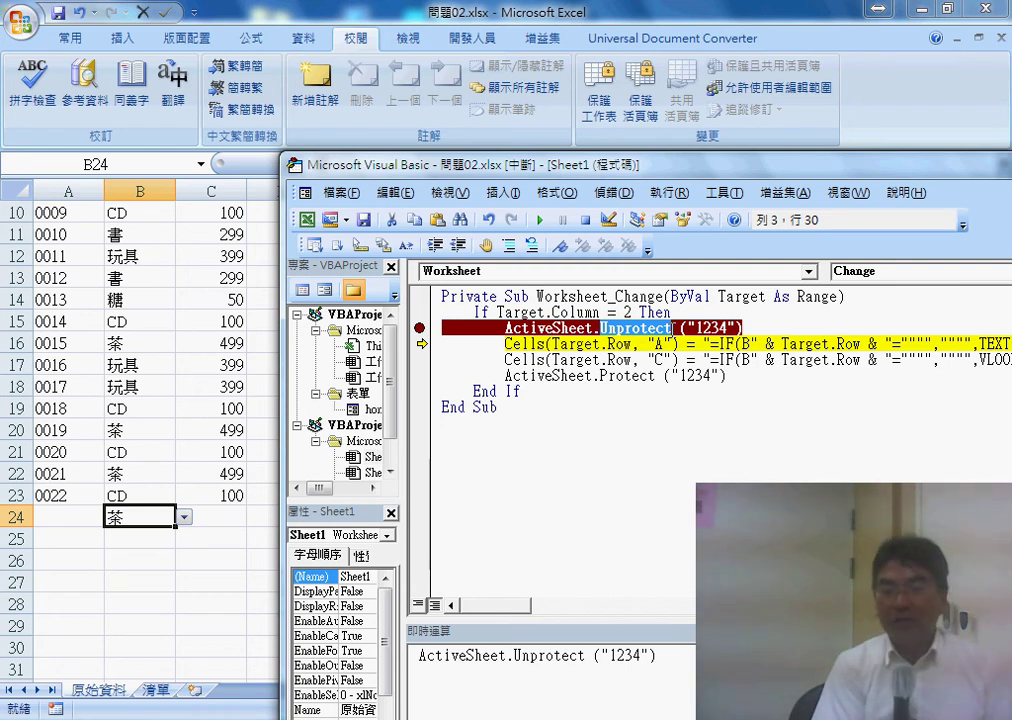
pyautogui.press('F8')
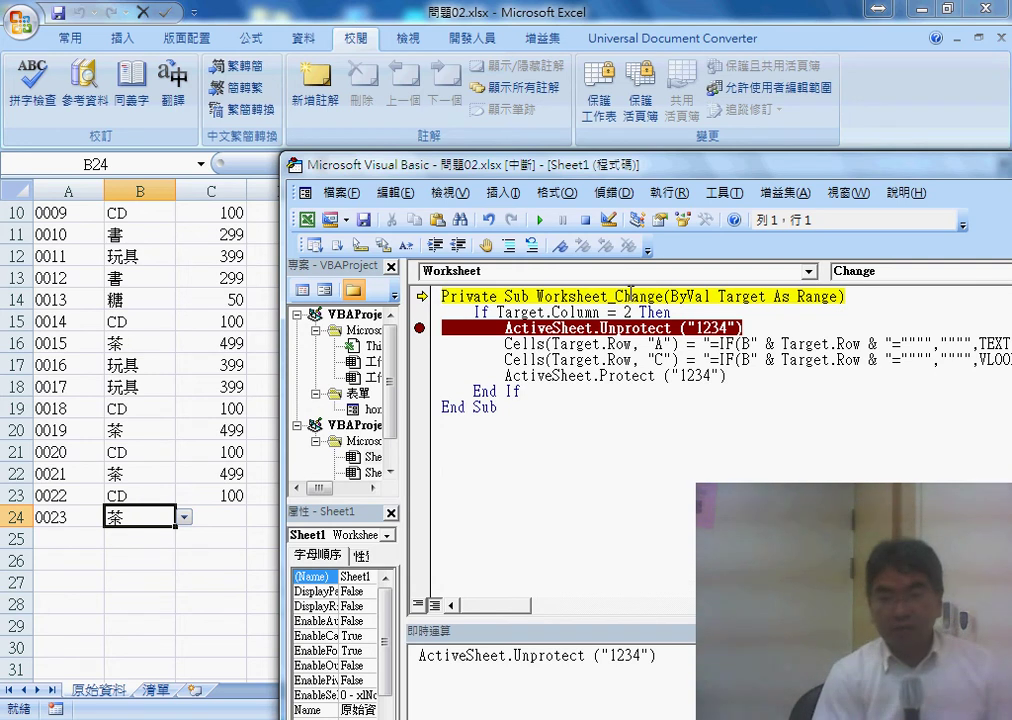
pyautogui.press('F8')
pyautogui.press('F8')
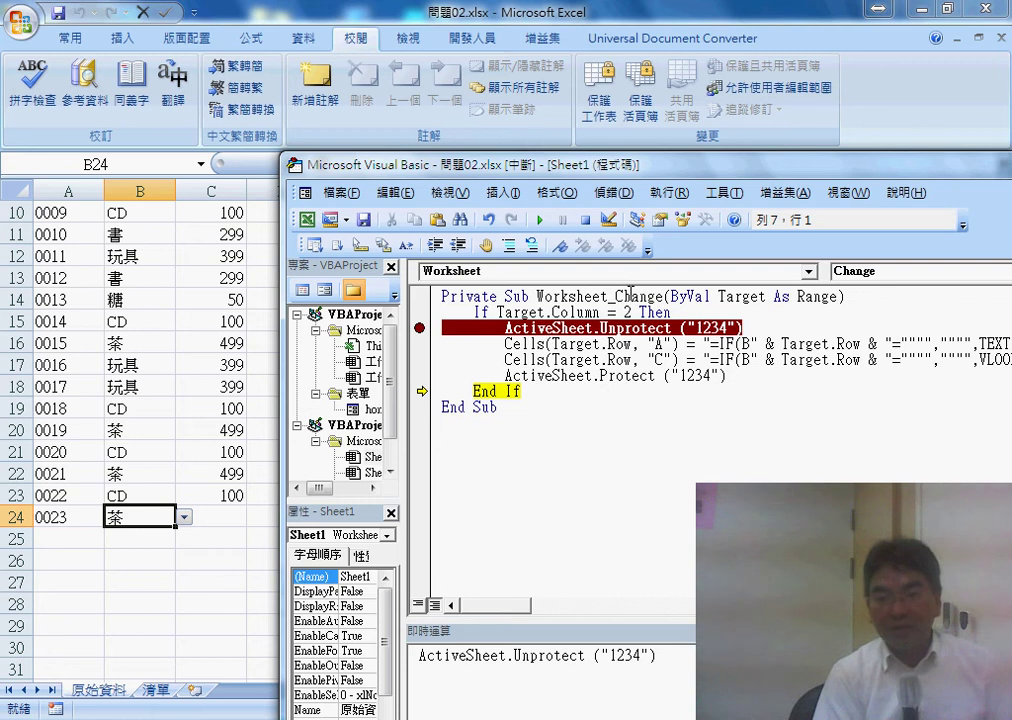
pyautogui.press('F8')
pyautogui.press('F8')
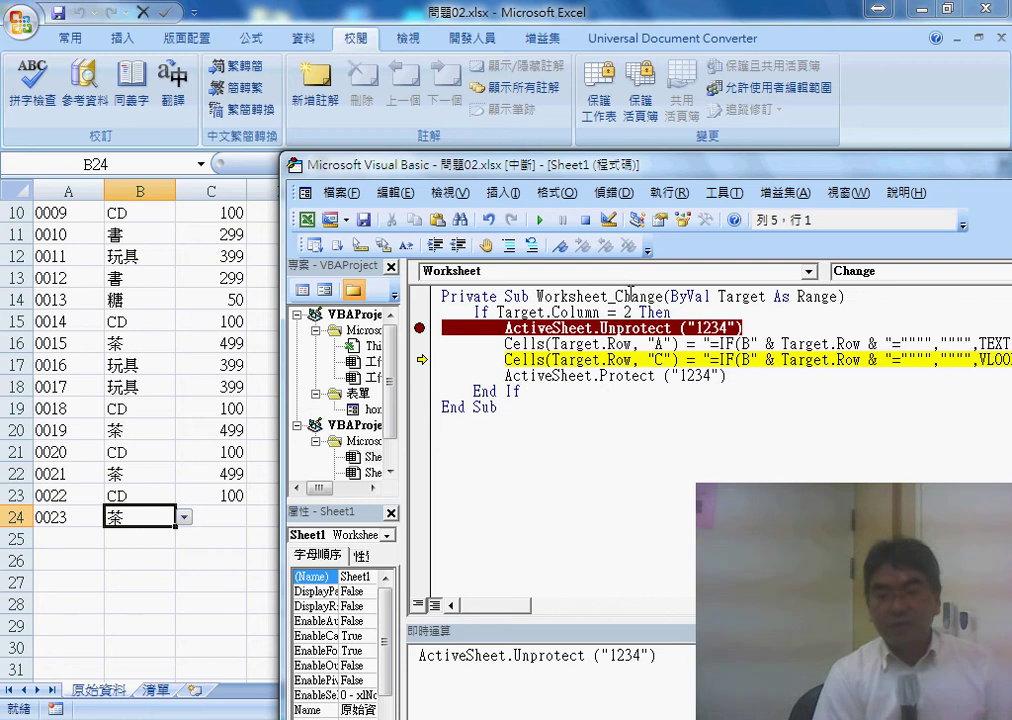
pyautogui.press('F8')
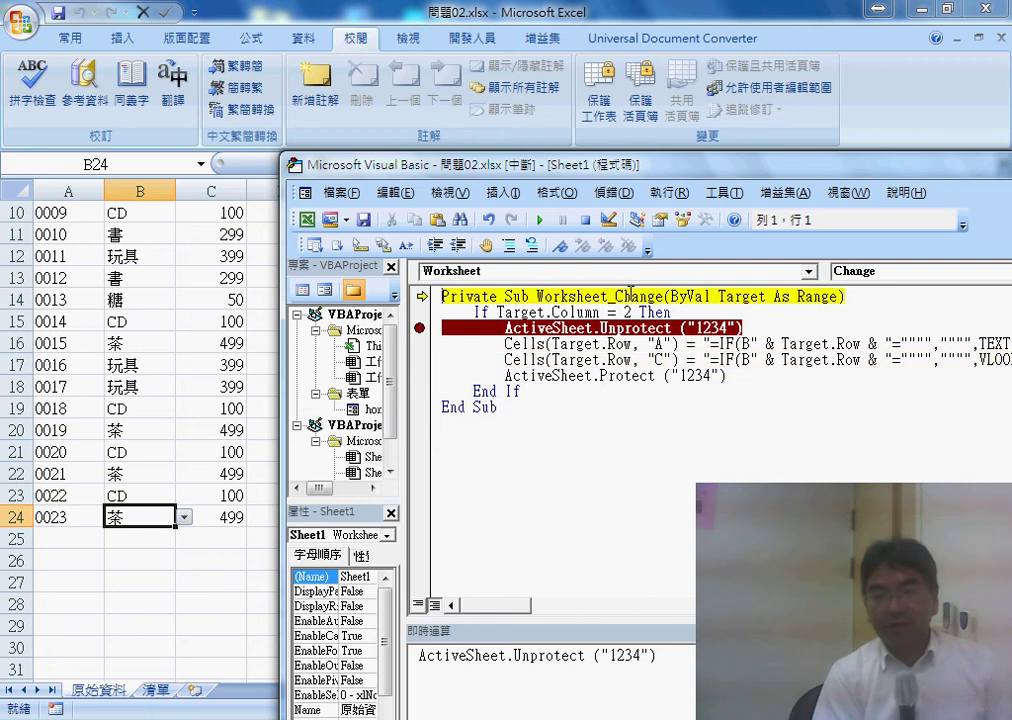
pyautogui.press('F8')
pyautogui.press('F8')
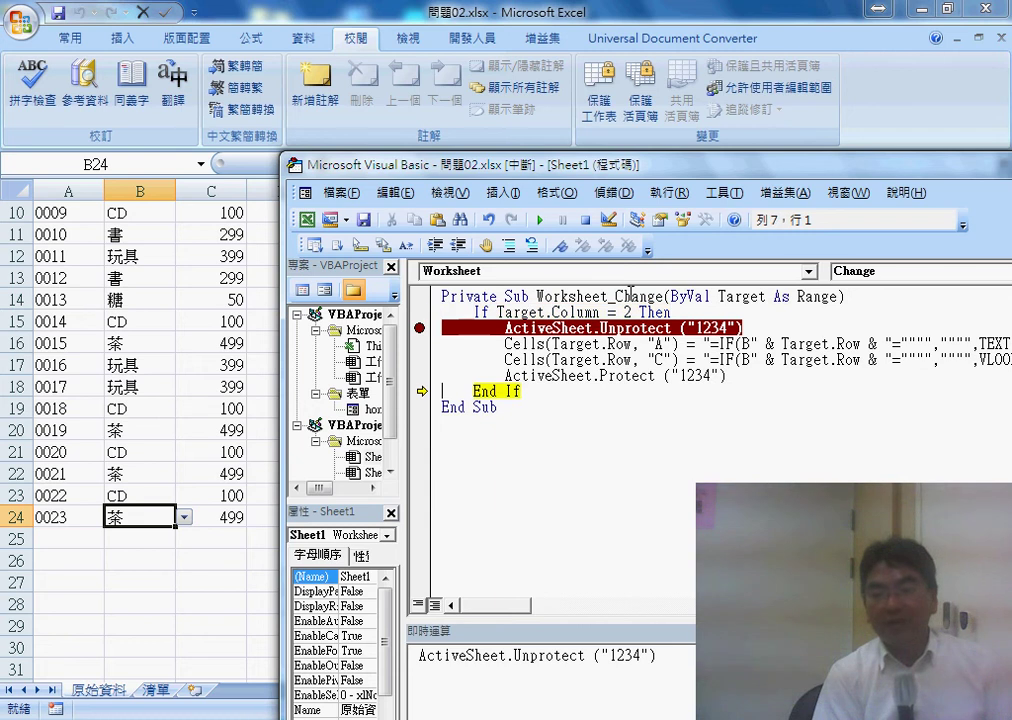
pyautogui.press('F8')
pyautogui.press('F8')
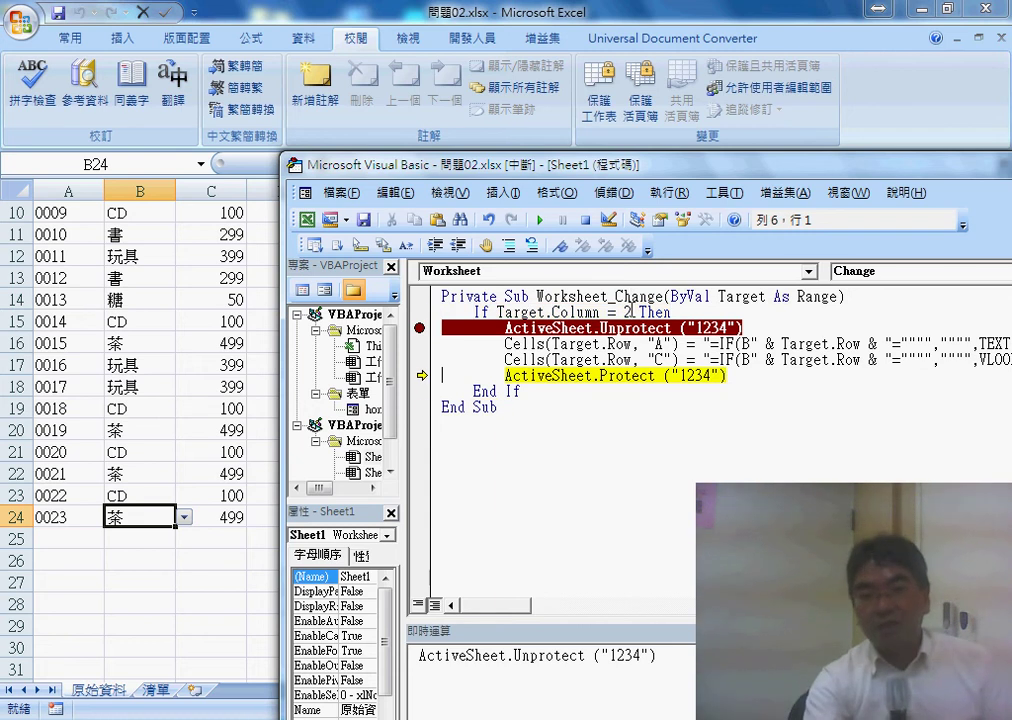
pyautogui.moveTo(631, 312); pyautogui.dragTo(498, 312)
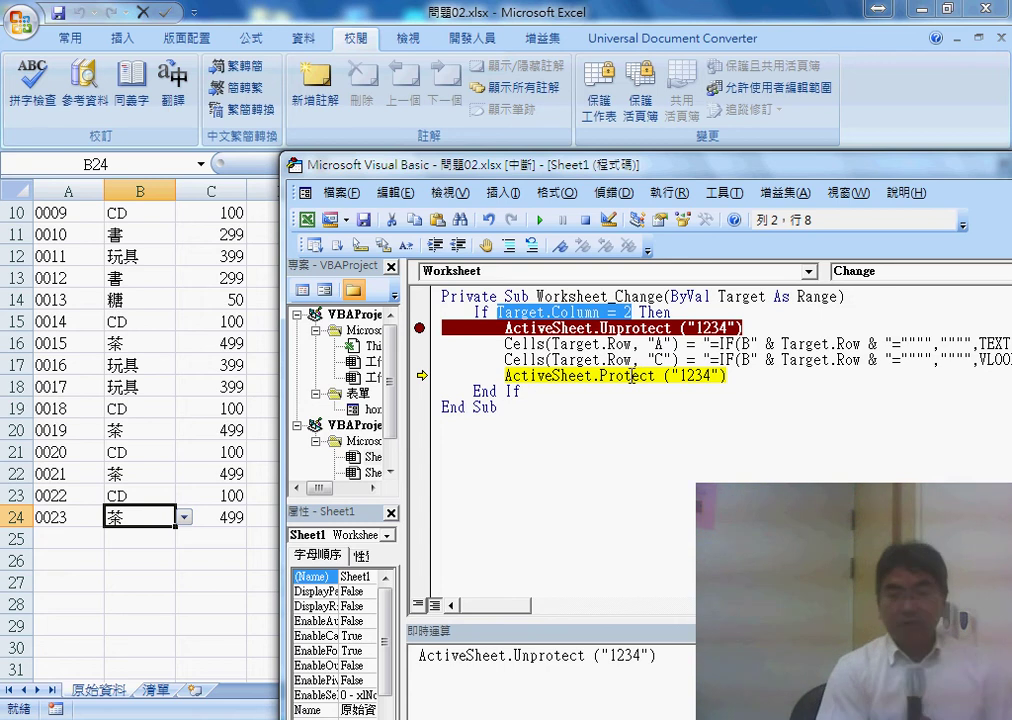
pyautogui.press('F8')
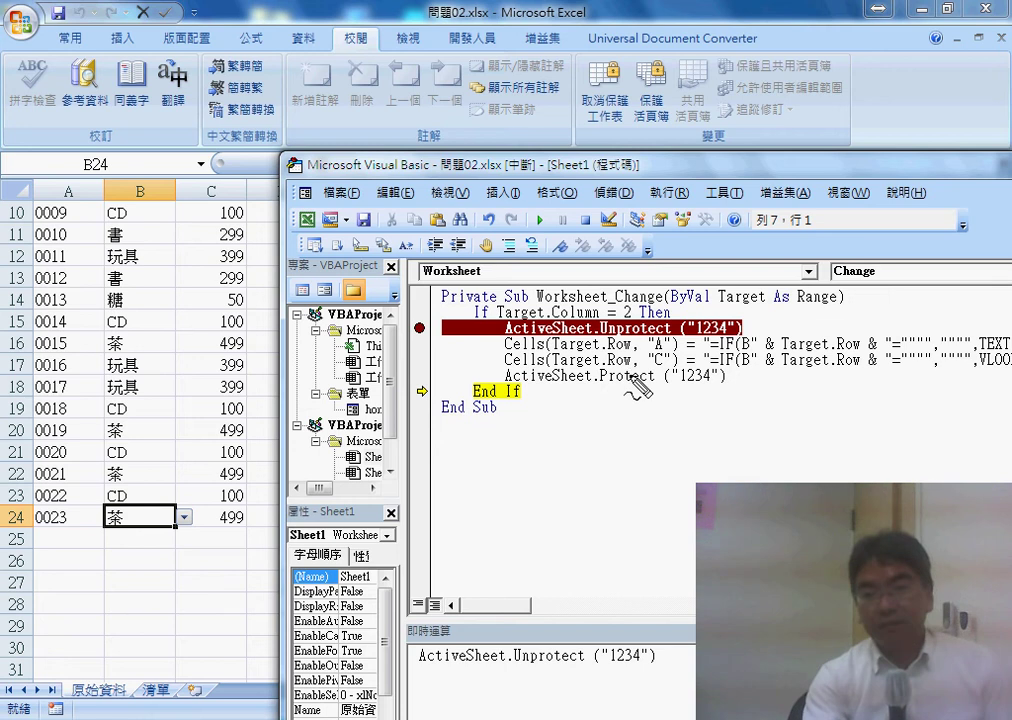
pyautogui.moveTo(715, 379)
pyautogui.mouseDown()
pyautogui.moveTo(670, 365)
pyautogui.moveTo(668, 126)
pyautogui.moveTo(588, 138)
pyautogui.mouseUp()
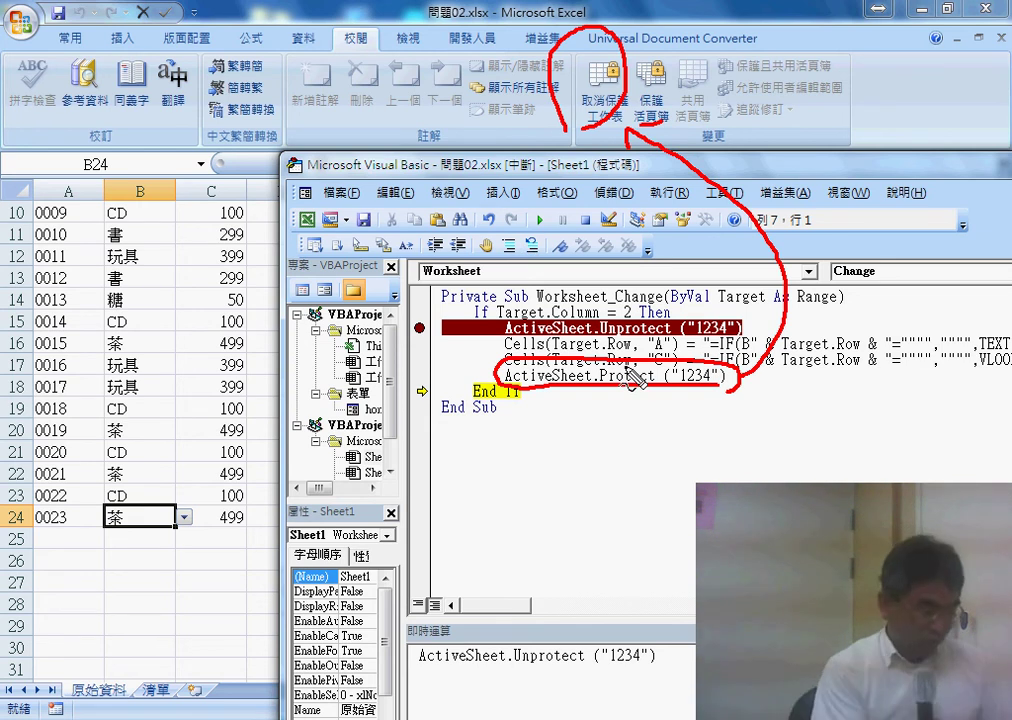
# - Move the Visual Basic code window right to uncover columns D–F of the sales sheet
pyautogui.press('Escape')
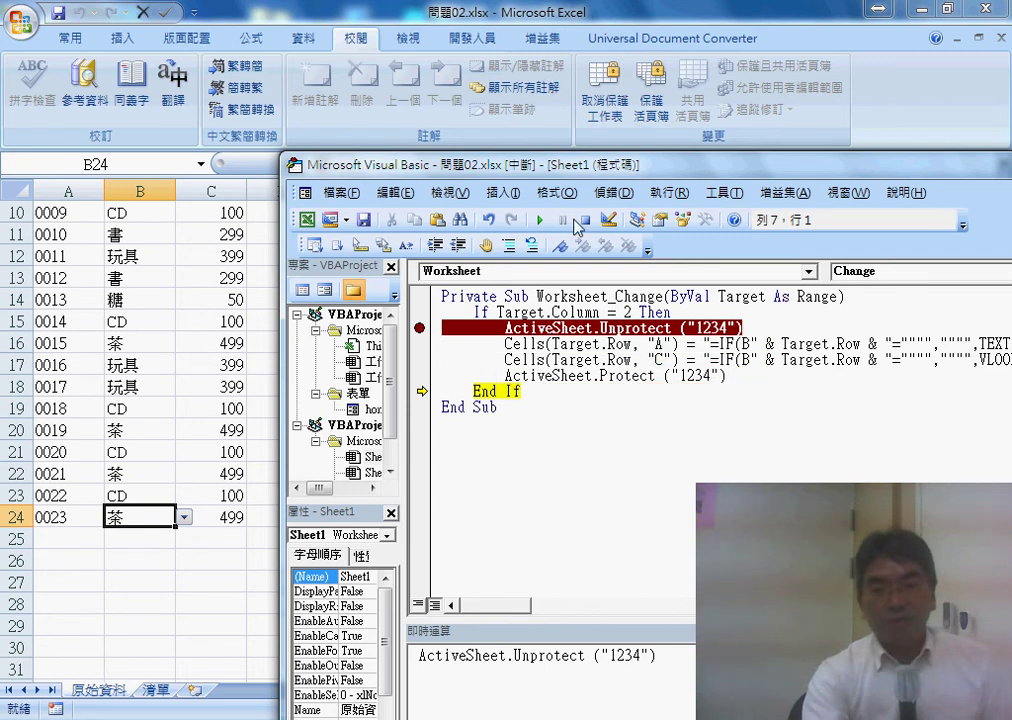
pyautogui.moveTo(490, 172); pyautogui.dragTo(635, 177)
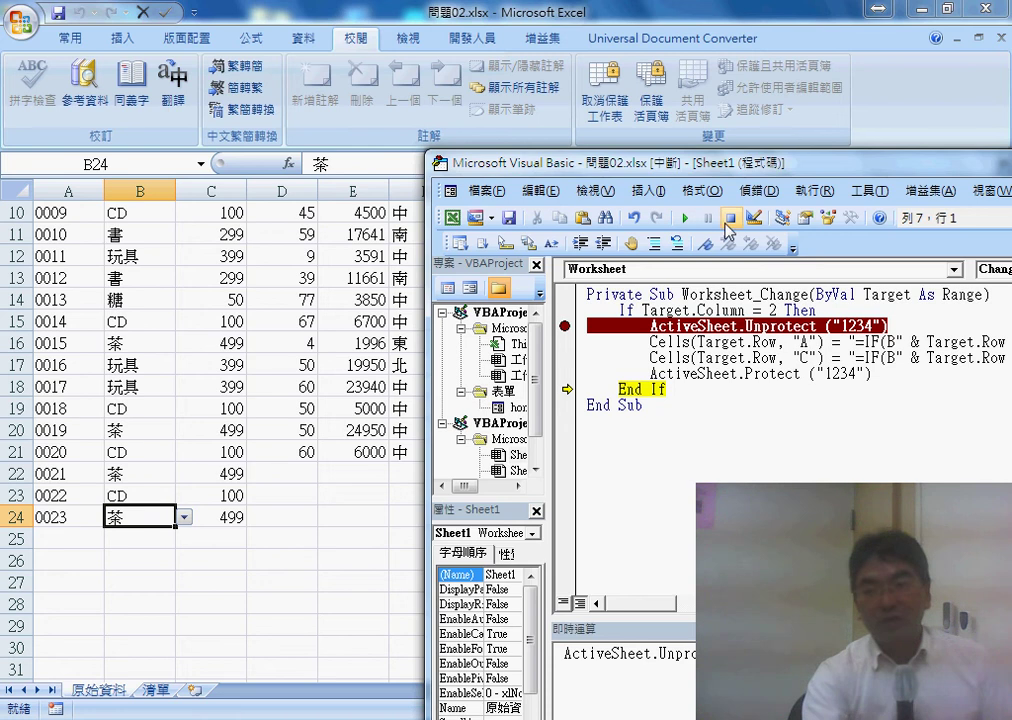
# - Reset the paused macro and paste a copy of the If Target.Column block below the first
pyautogui.click(729, 218)
pyautogui.moveTo(681, 393); pyautogui.dragTo(570, 305)
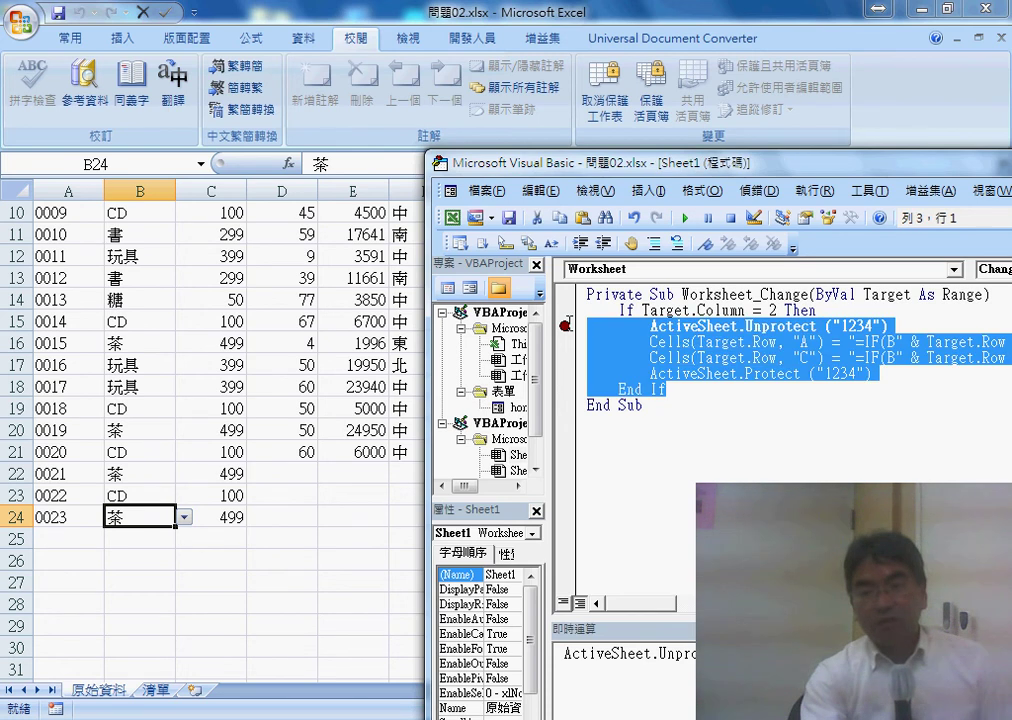
pyautogui.rightClick(679, 350)
pyautogui.click(705, 348)
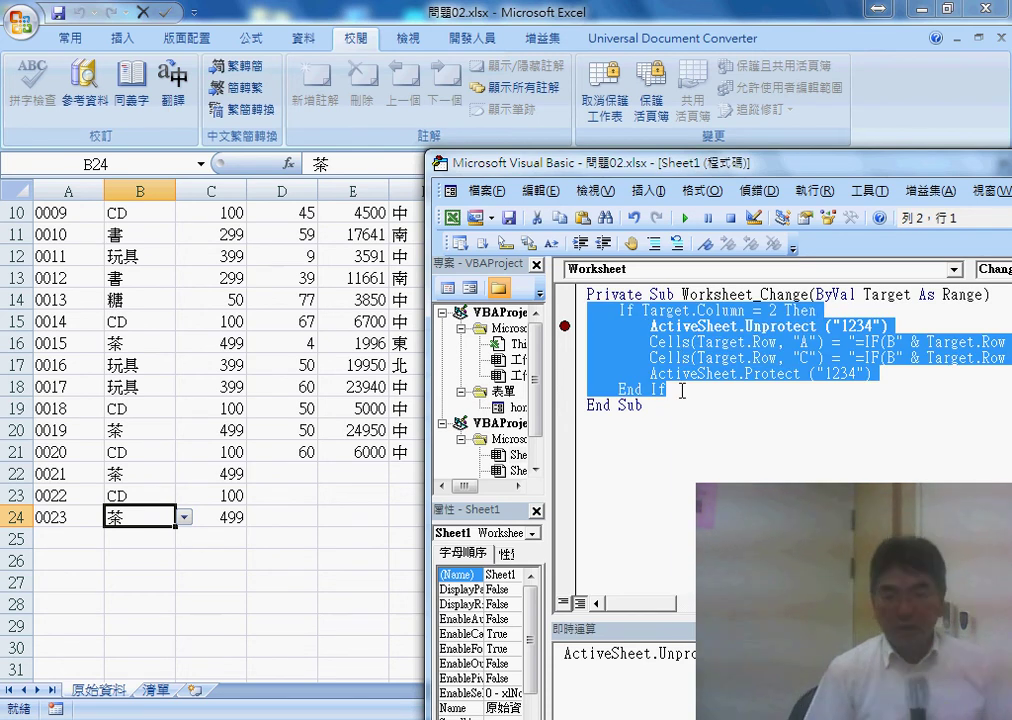
pyautogui.click(684, 392)
pyautogui.press('Return')
pyautogui.press('Return')
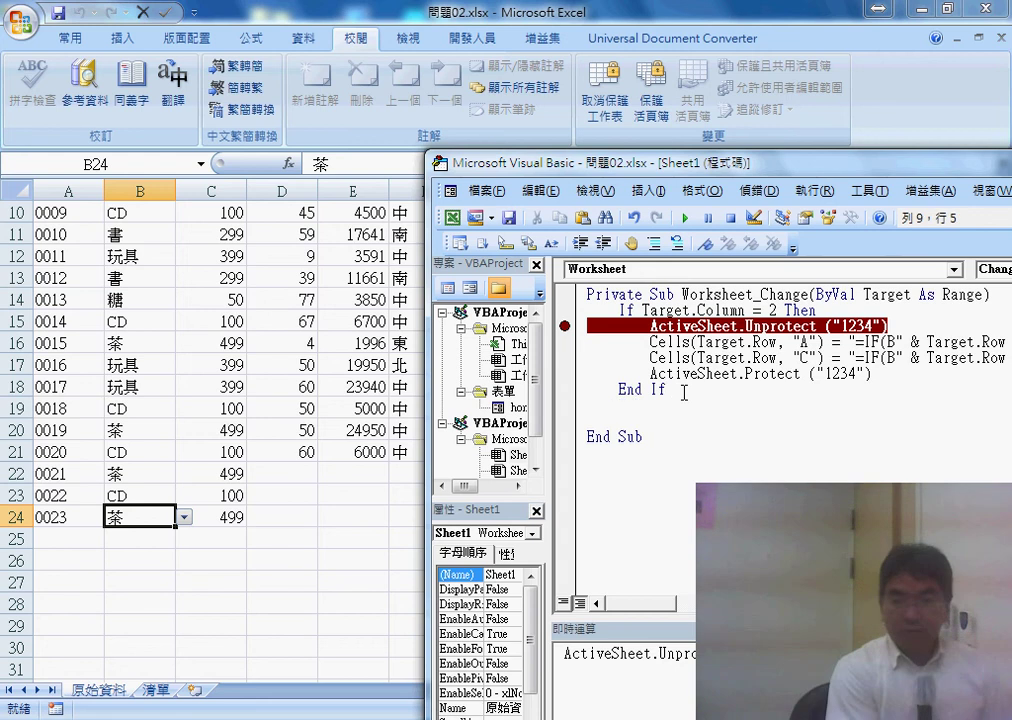
pyautogui.hotkey('ctrl', 'v')
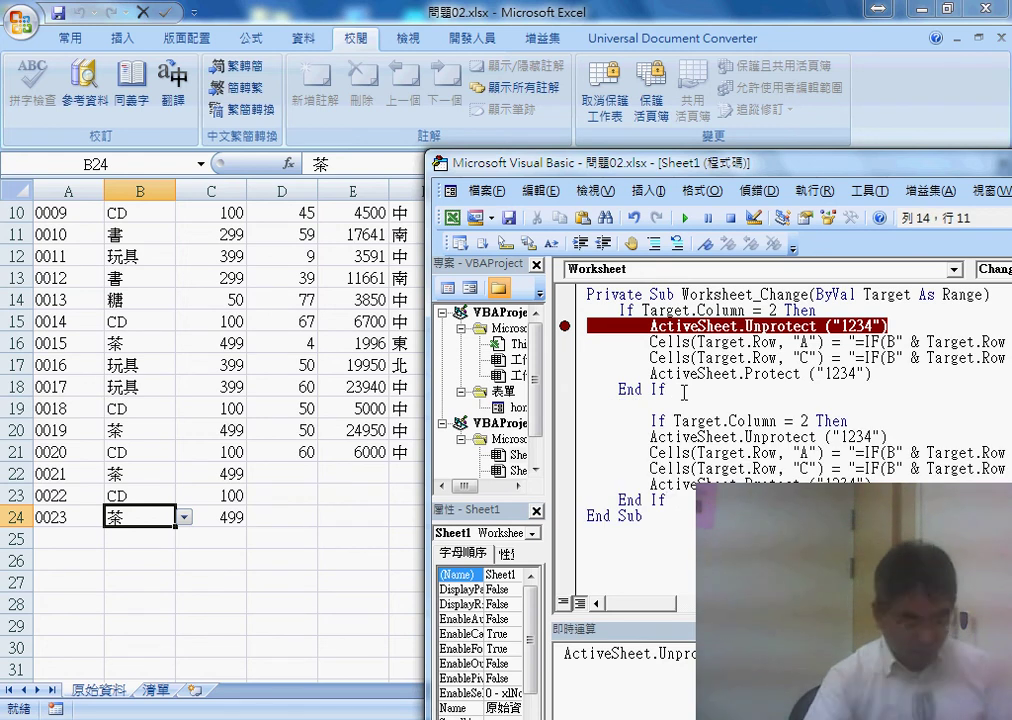
pyautogui.click(651, 421)
pyautogui.press('BackSpace')
pyautogui.press('BackSpace')
pyautogui.press('BackSpace')
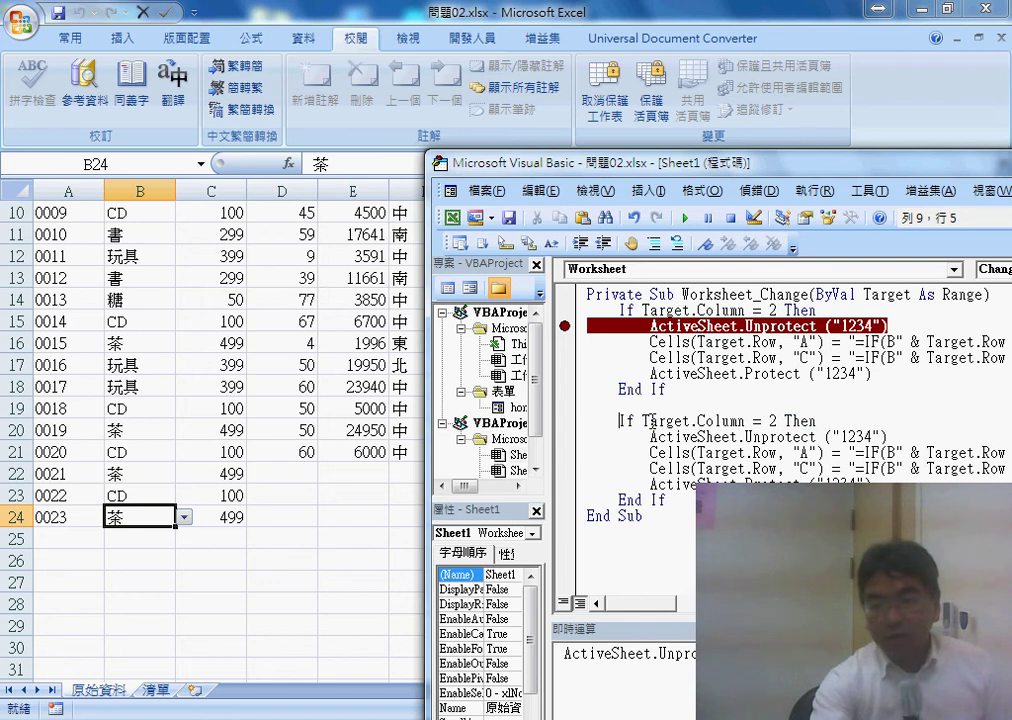
# - In the copy, change column 2 to 4 and "A" to "E", drop the column C line, then return to Excel
pyautogui.doubleClick(773, 421)
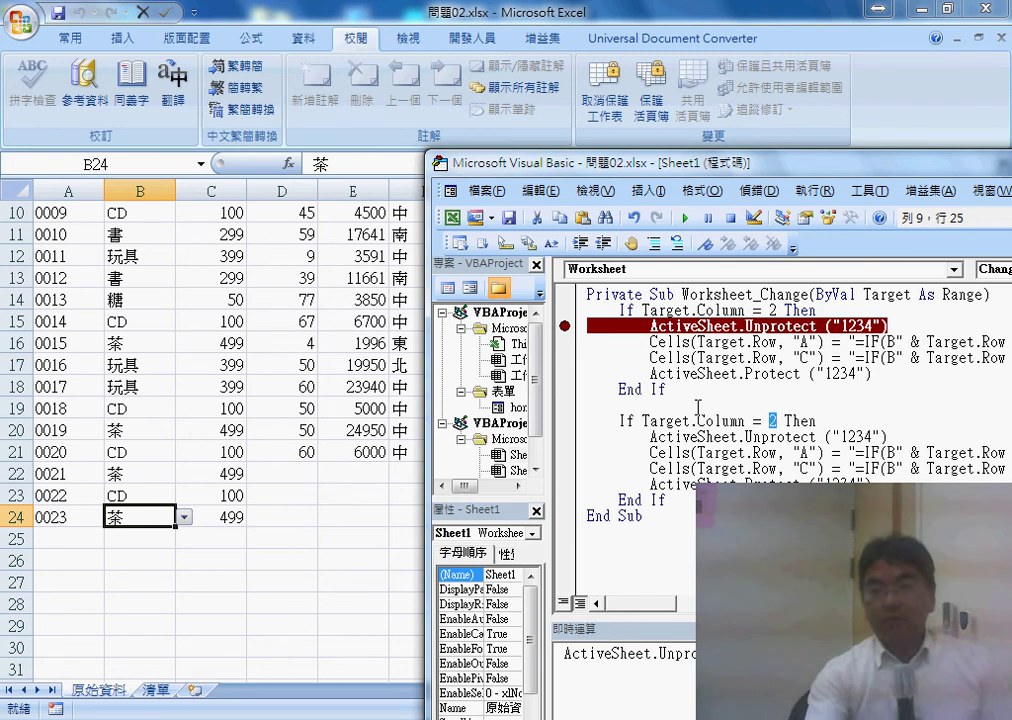
pyautogui.write('4')
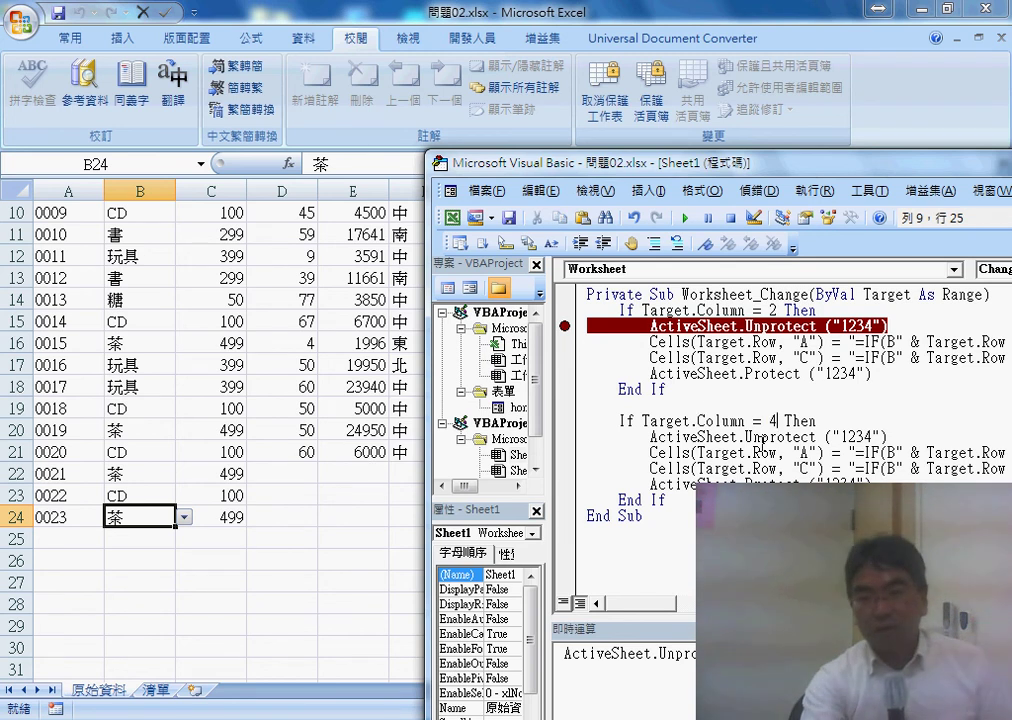
pyautogui.doubleClick(804, 452)
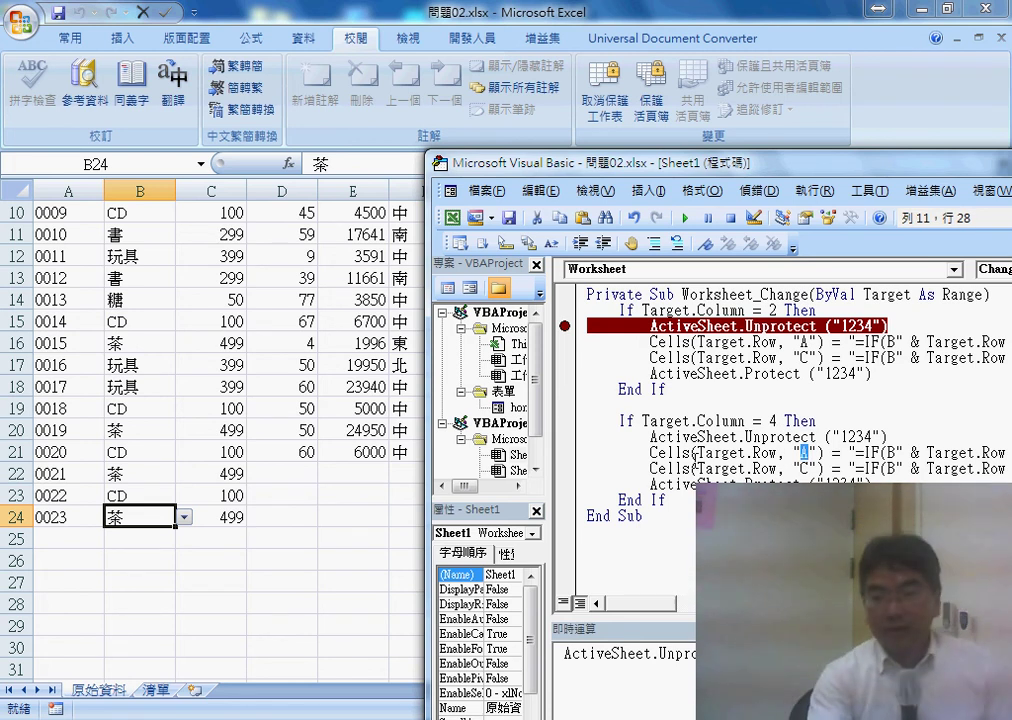
pyautogui.write('E')
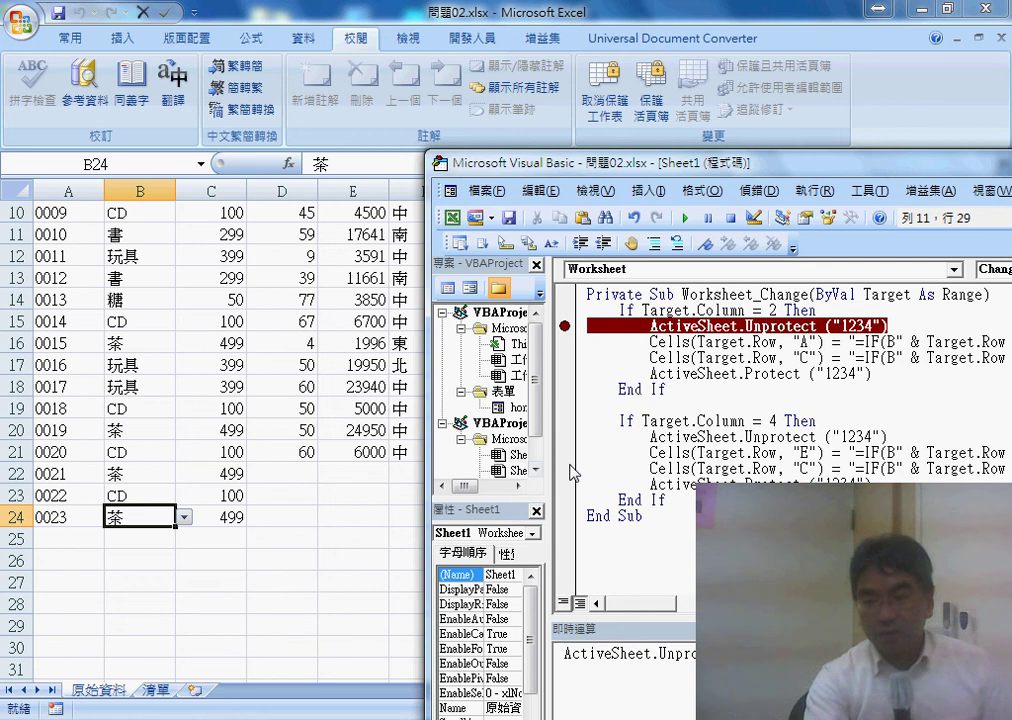
pyautogui.click(574, 470)
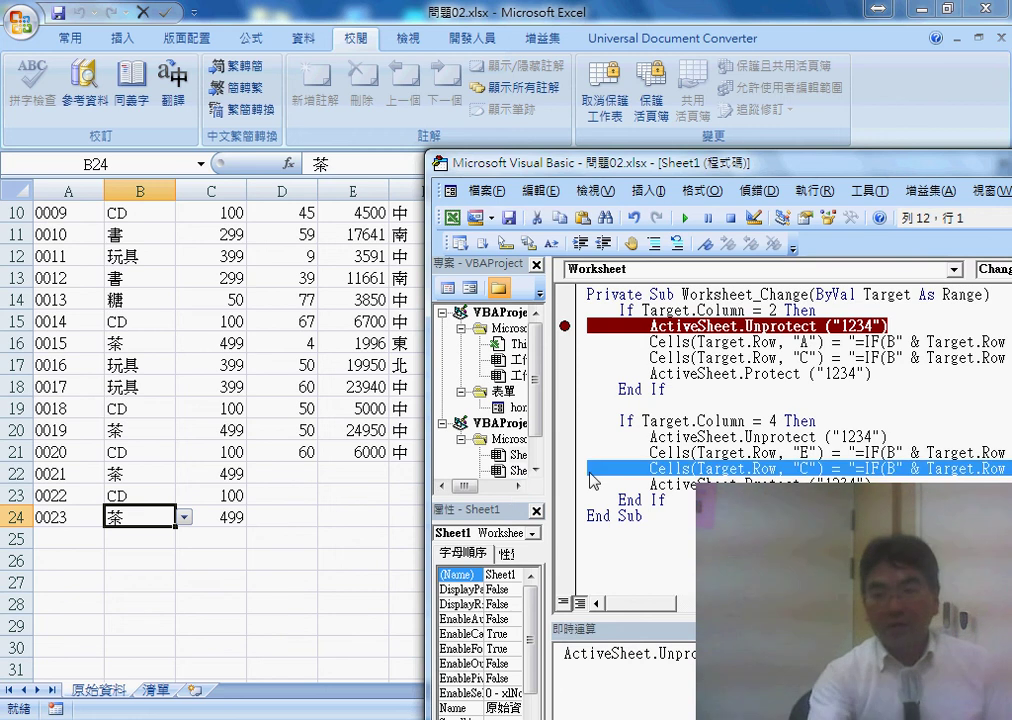
pyautogui.press('Delete')
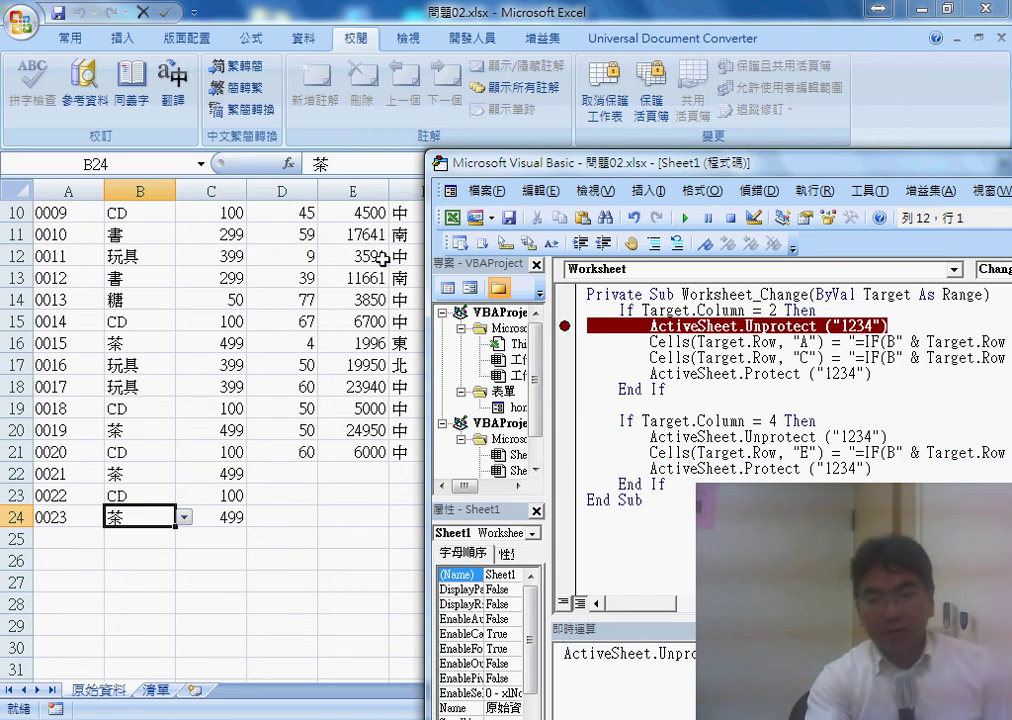
pyautogui.click(362, 453)
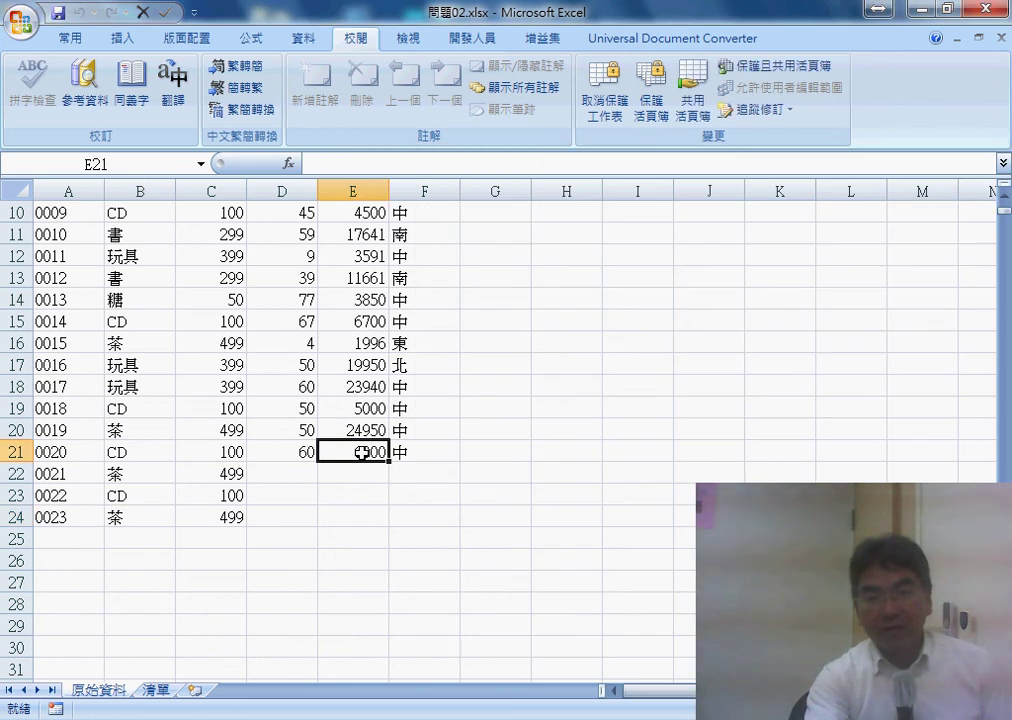
pyautogui.scroll(3, 362, 453)
pyautogui.click(357, 235)
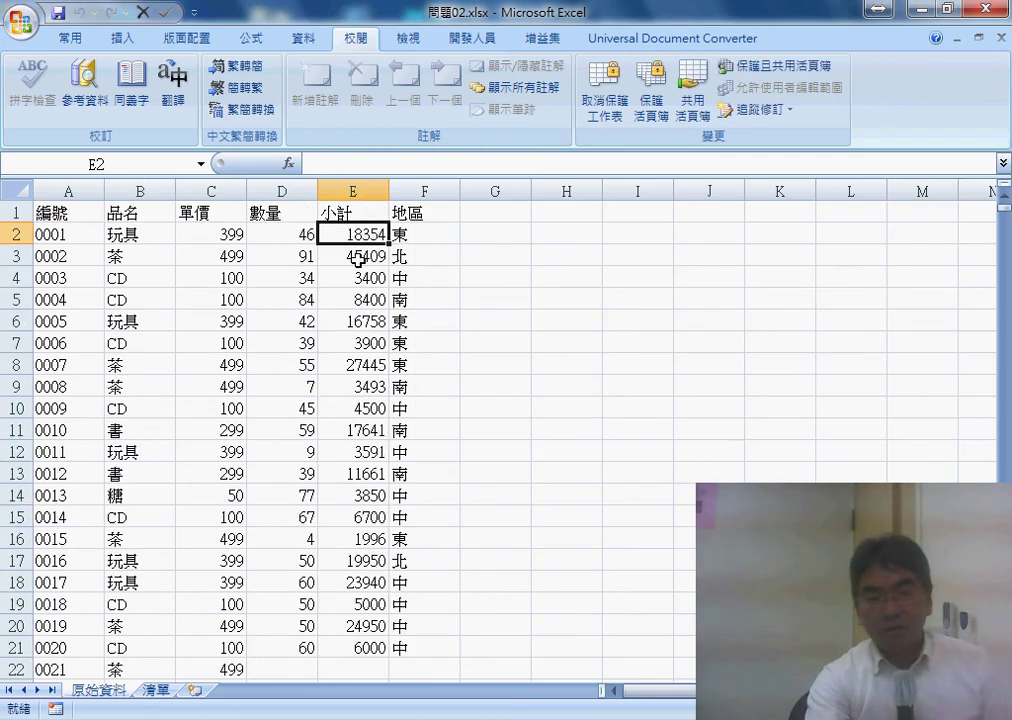
# - Select cell E3 and unprotect the sales sheet with its password
pyautogui.click(357, 259)
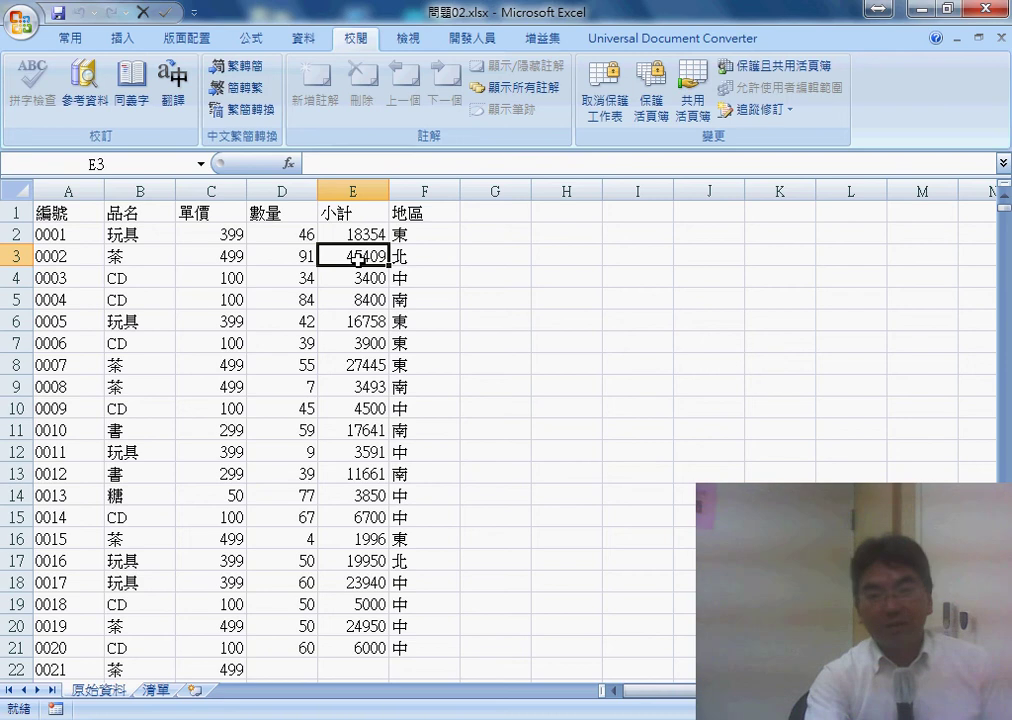
pyautogui.click(605, 110)
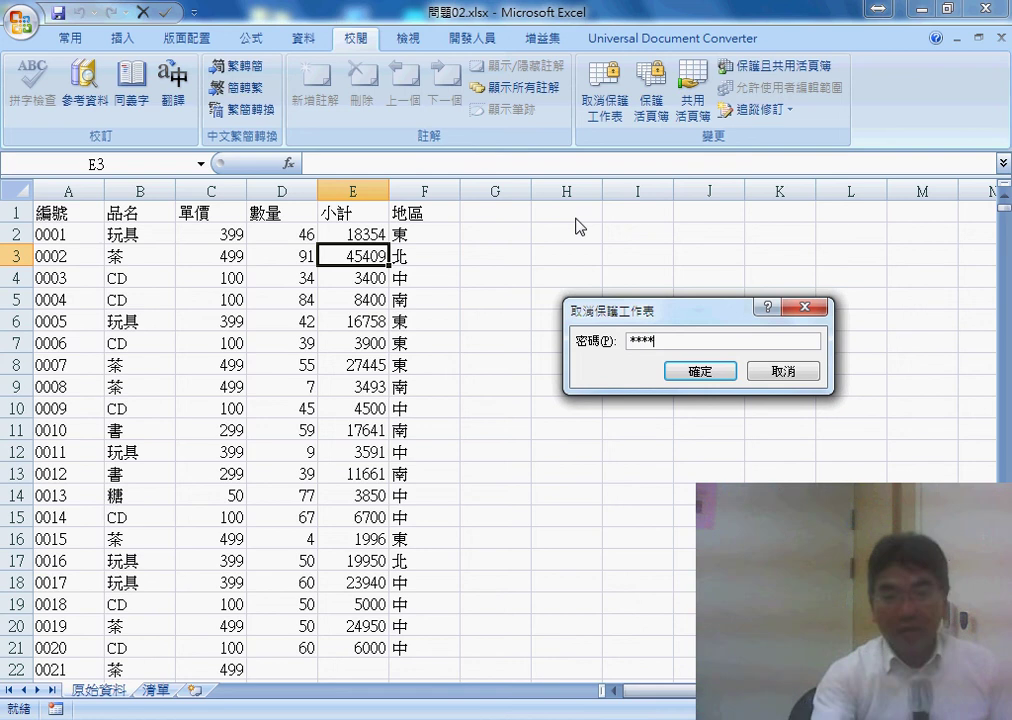
pyautogui.press('Return')
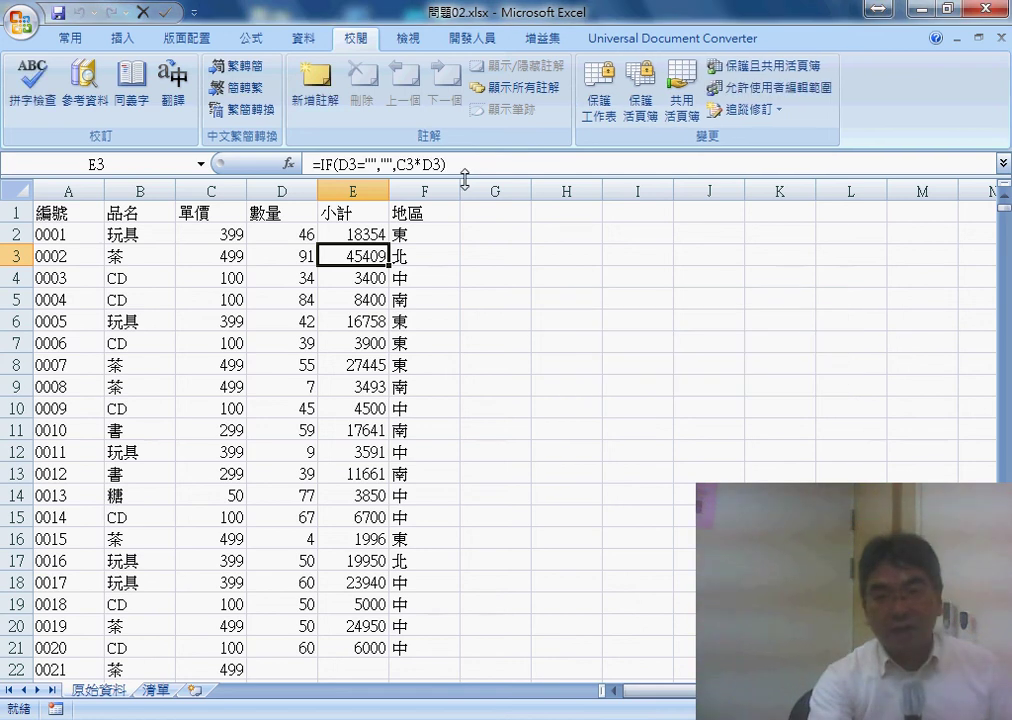
# - Copy E3's formula =IF(D3="","",C3*D3) from the formula bar
pyautogui.moveTo(446, 163); pyautogui.dragTo(302, 160)
pyautogui.rightClick(356, 166)
pyautogui.press('Escape')
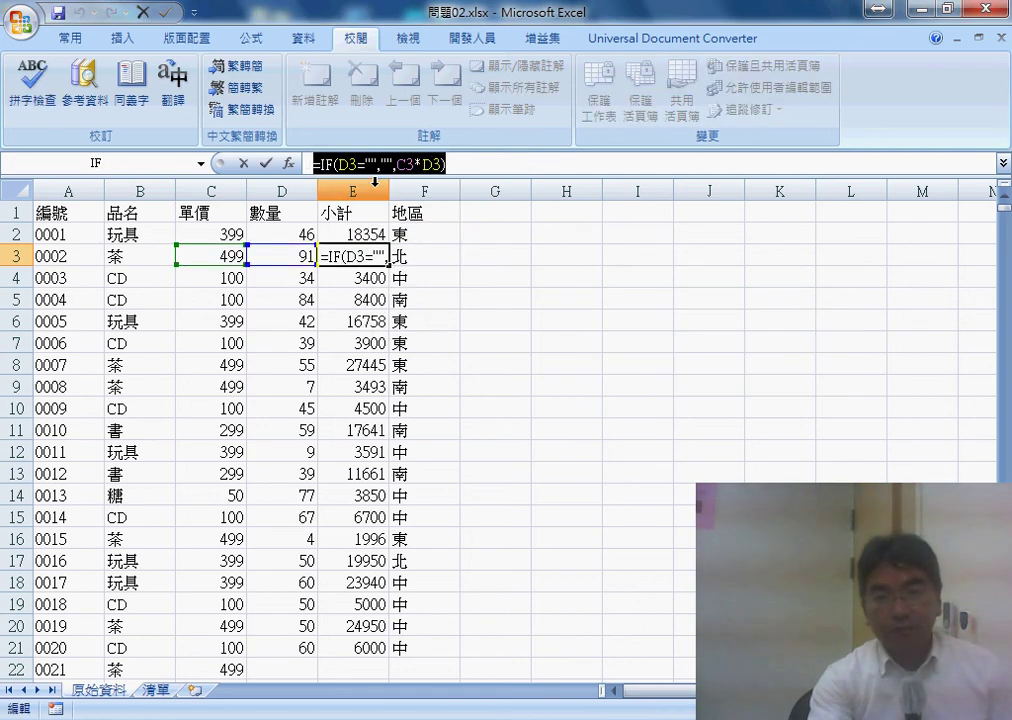
pyautogui.rightClick(356, 166)
pyautogui.click(396, 203)
pyautogui.click(266, 163)
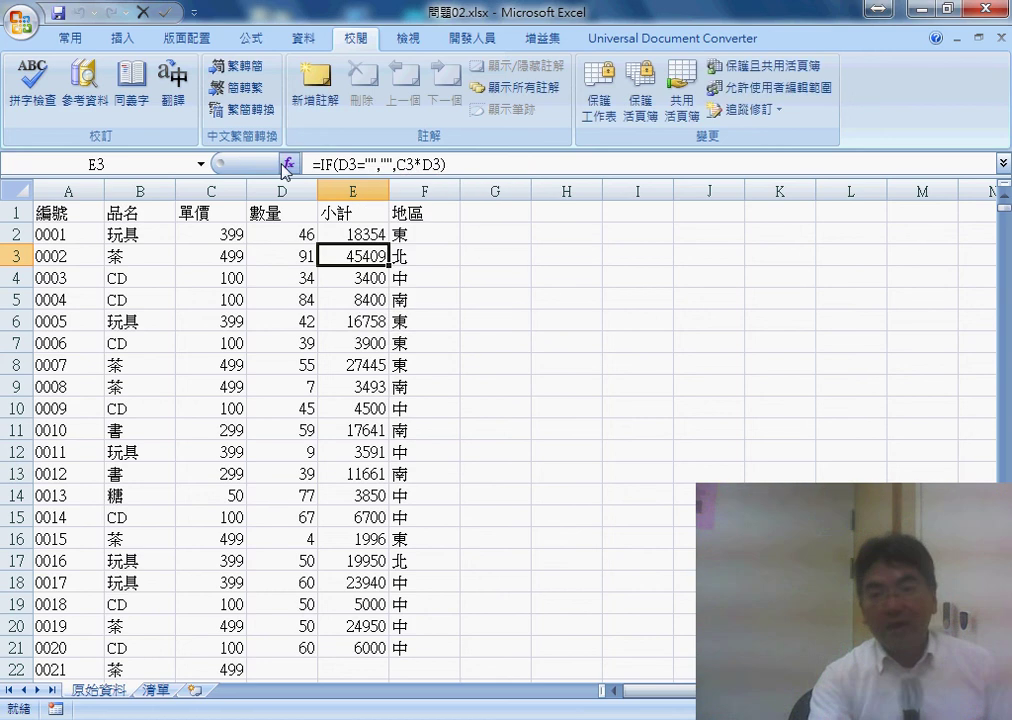
# - Paste the E3 formula into Notepad and replace every quotation mark with a doubled one
pyautogui.hotkey('alt', 'Tab')
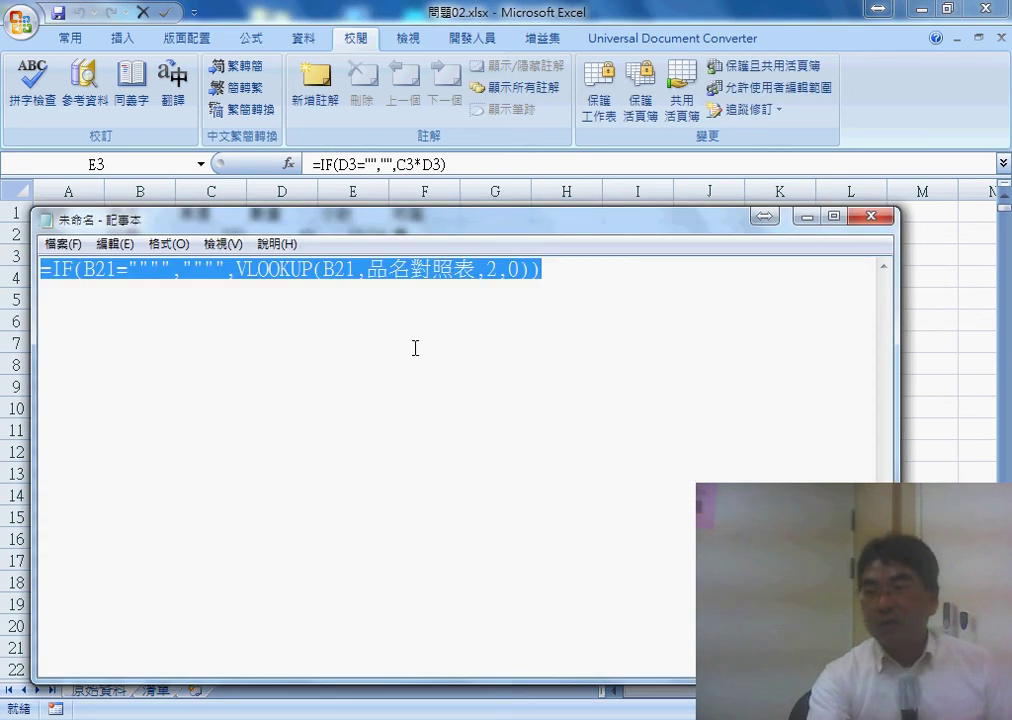
pyautogui.rightClick(344, 273)
pyautogui.click(395, 359)
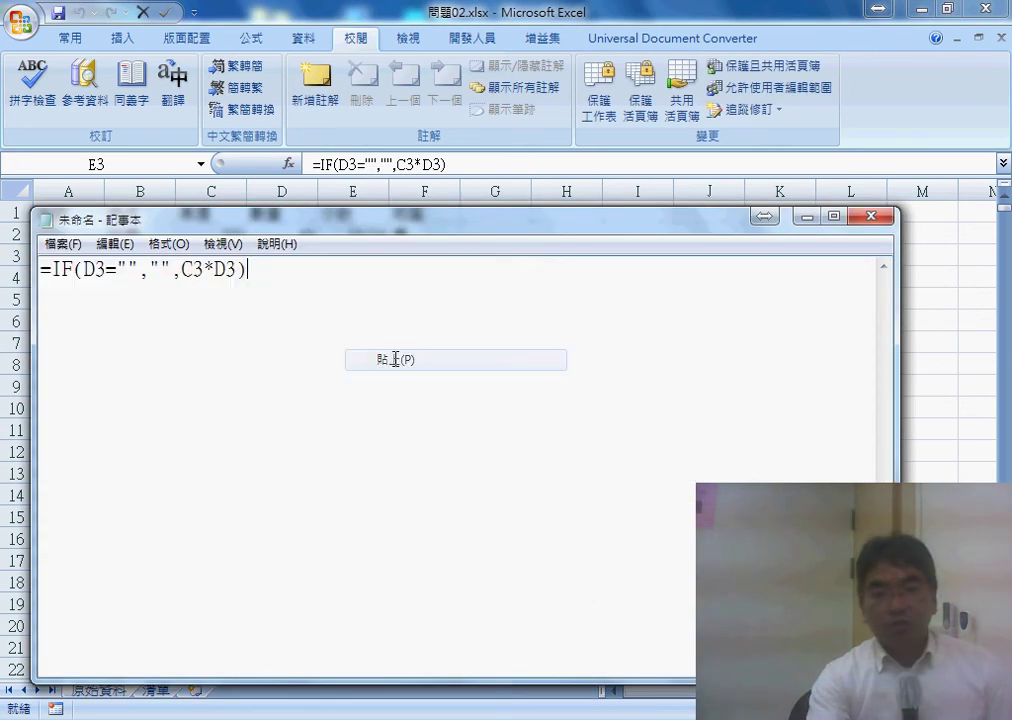
pyautogui.click(113, 243)
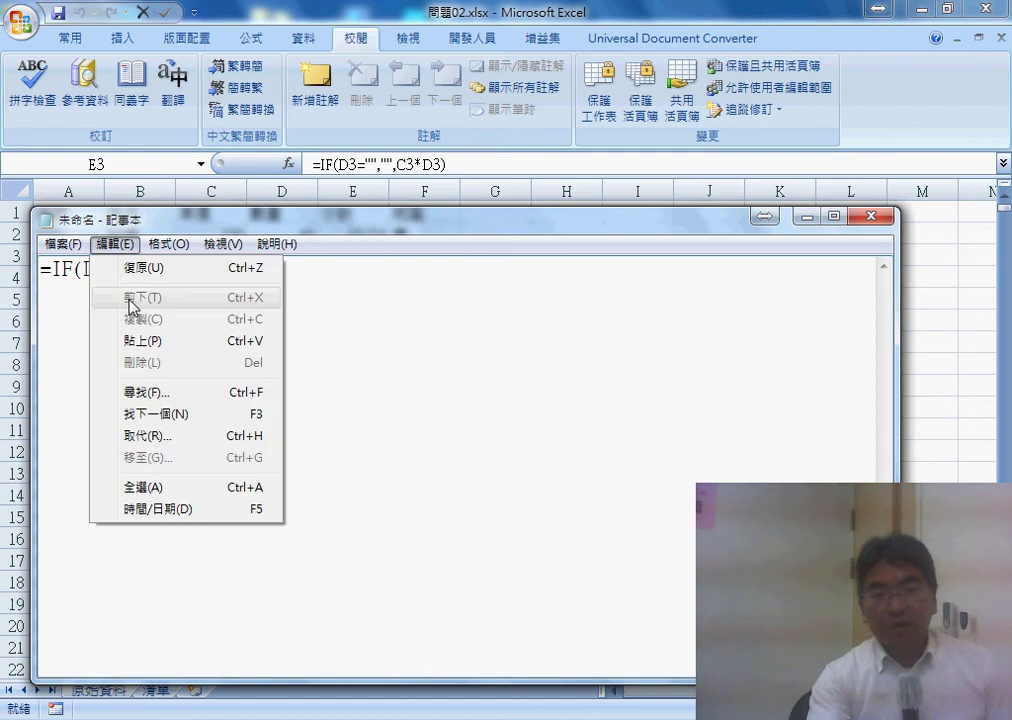
pyautogui.click(158, 437)
pyautogui.click(393, 417)
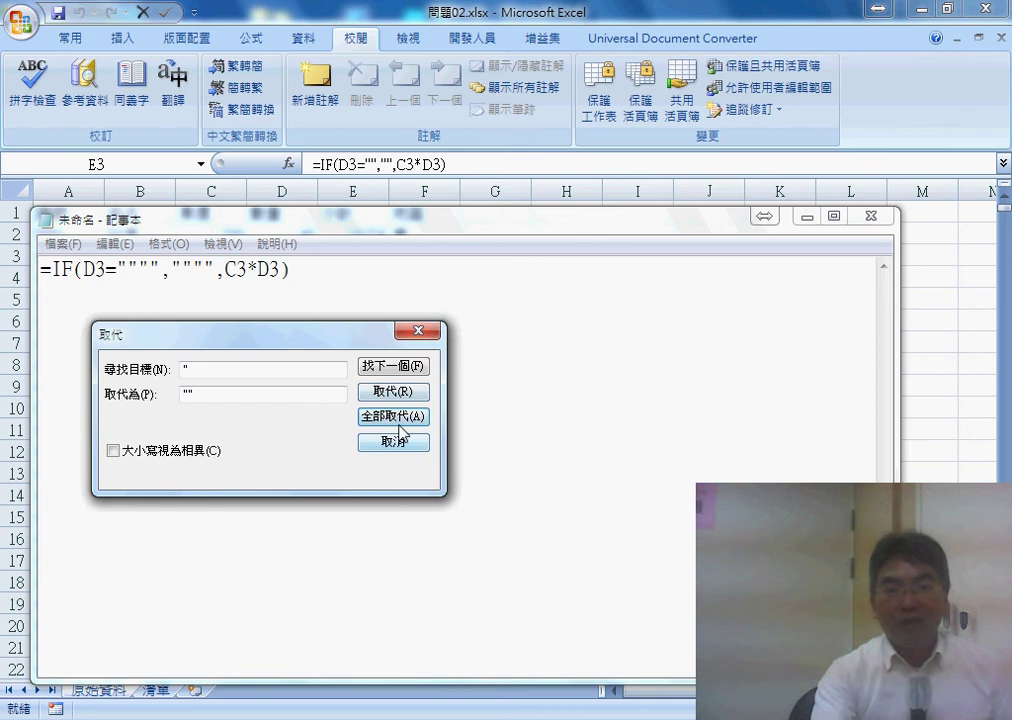
pyautogui.click(395, 441)
# - Copy the converted formula =IF(D3="""","""",C3*D3) and minimize Notepad
pyautogui.moveTo(292, 270); pyautogui.dragTo(42, 270)
pyautogui.rightClick(193, 288)
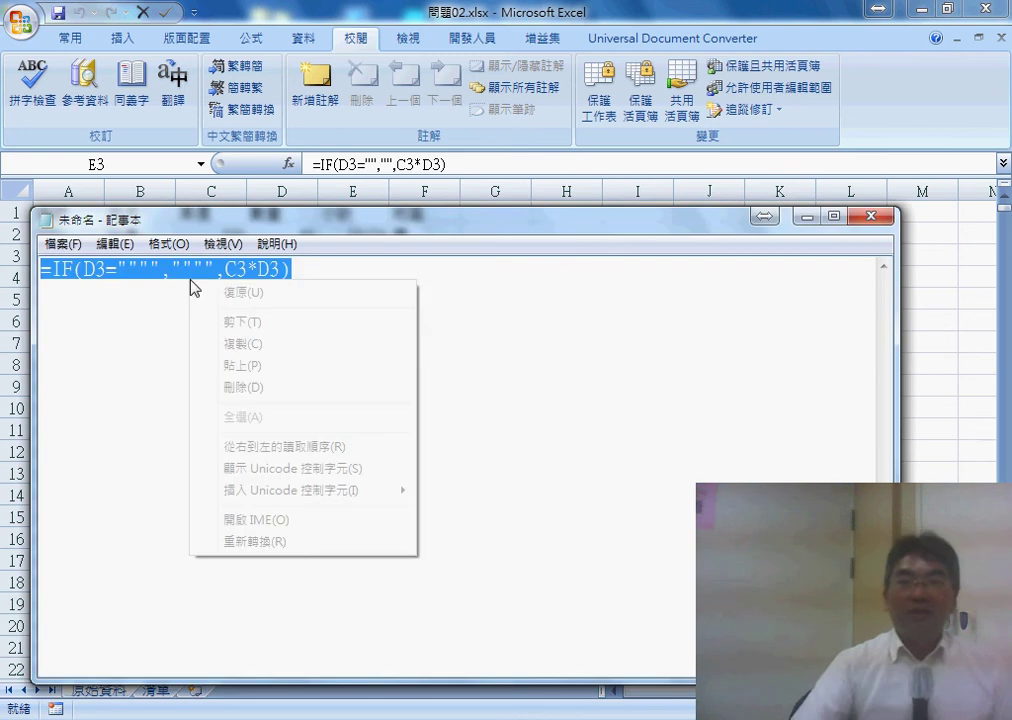
pyautogui.click(258, 343)
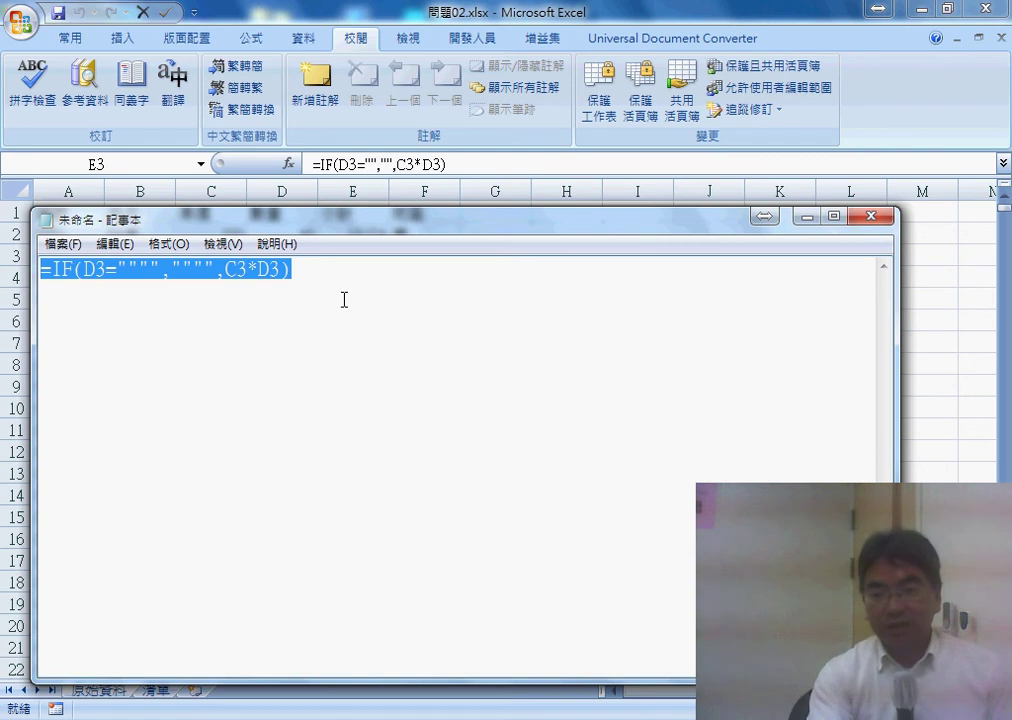
pyautogui.click(806, 216)
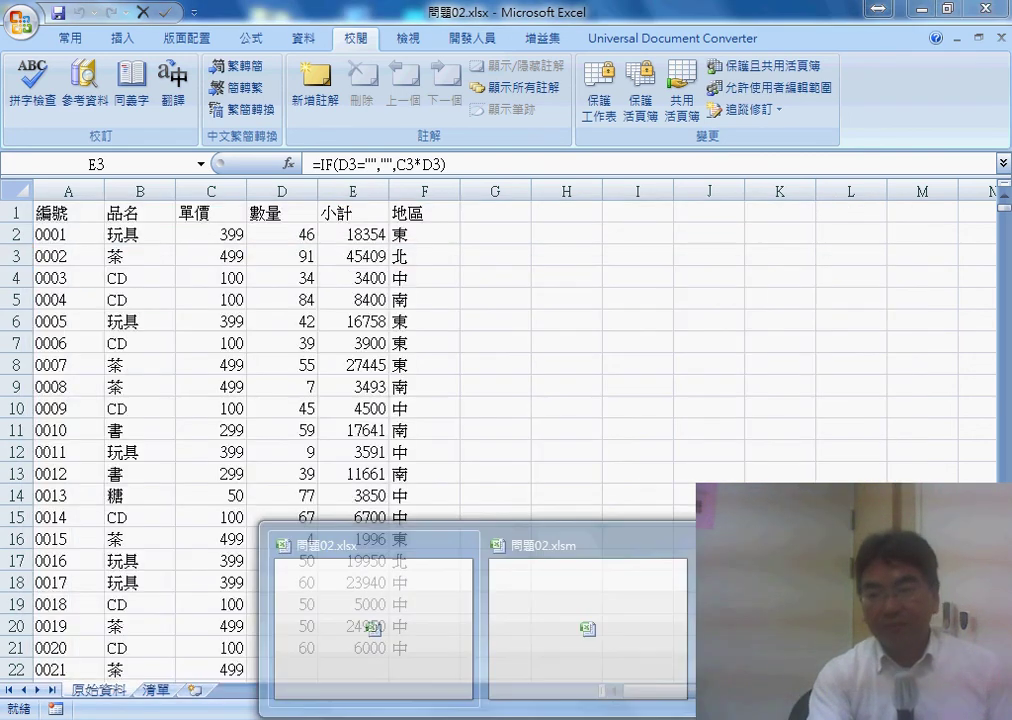
# - Replace the column-E line's old formula with the pasted quote-doubled amount formula
pyautogui.hotkey('alt', 'F11')
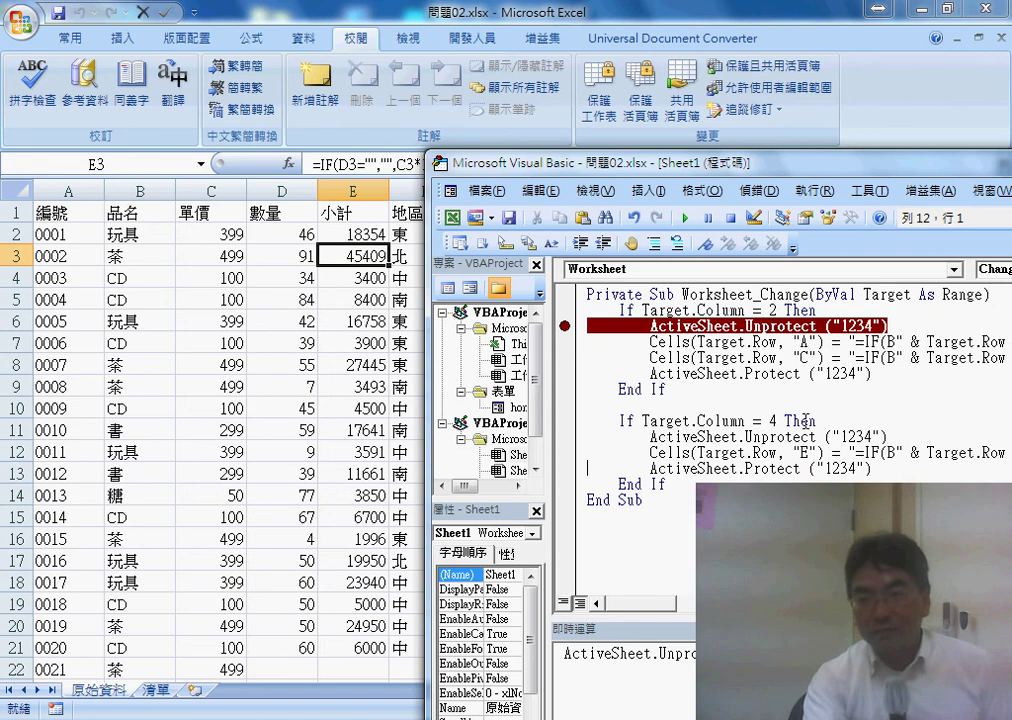
pyautogui.moveTo(583, 162); pyautogui.dragTo(158, 118)
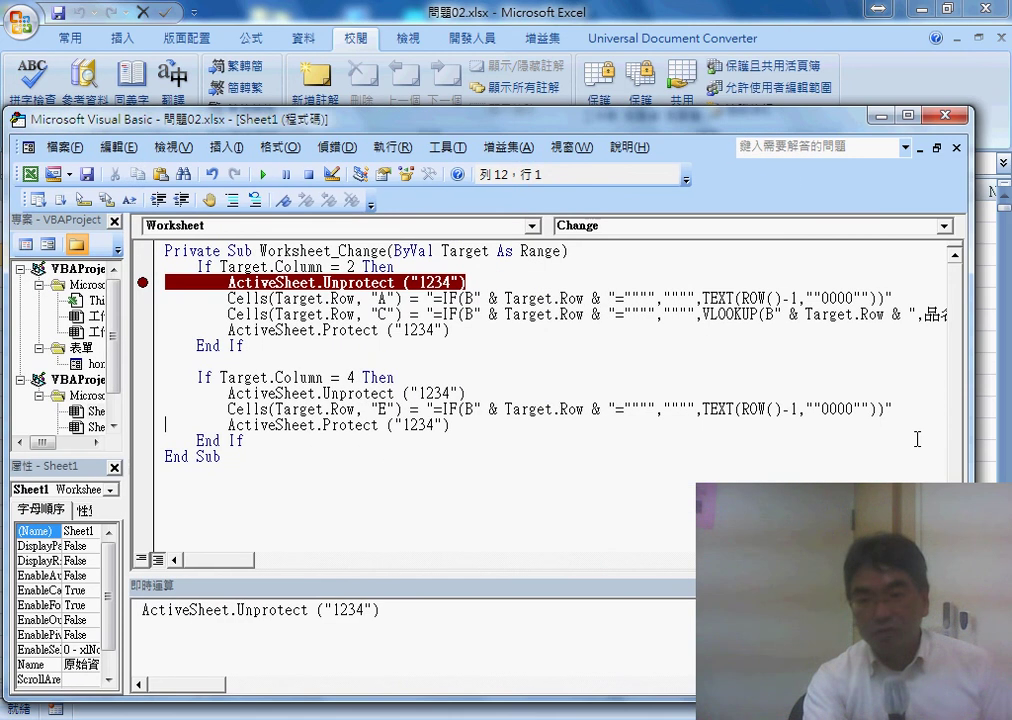
pyautogui.moveTo(886, 409)
pyautogui.mouseDown()
pyautogui.moveTo(281, 409)
pyautogui.moveTo(407, 409)
pyautogui.mouseUp()
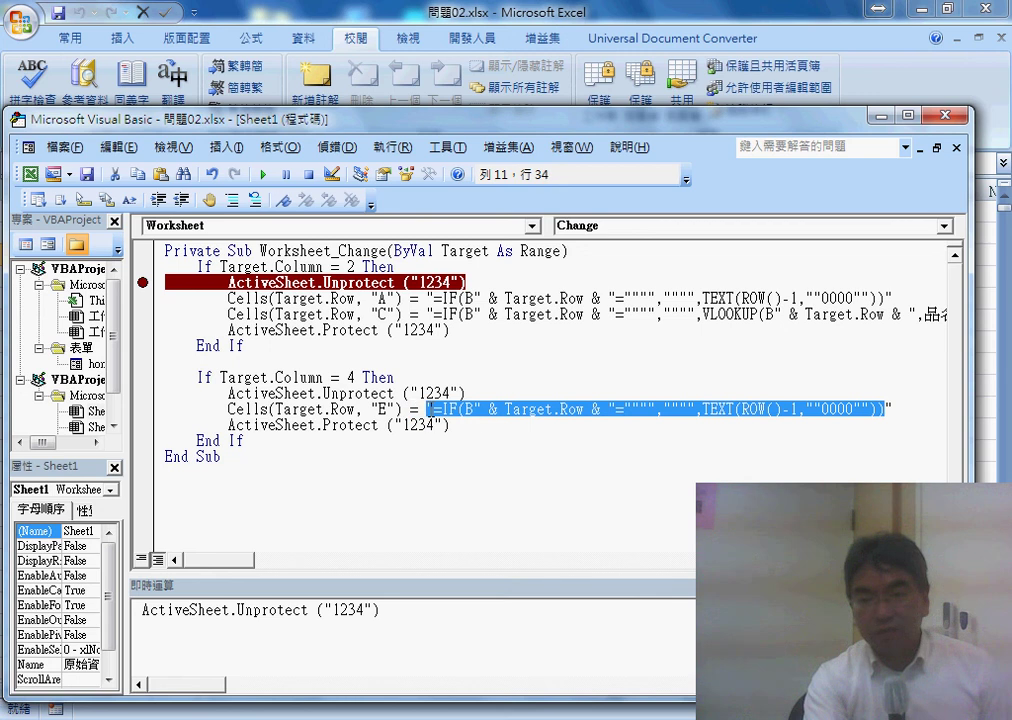
pyautogui.rightClick(497, 418)
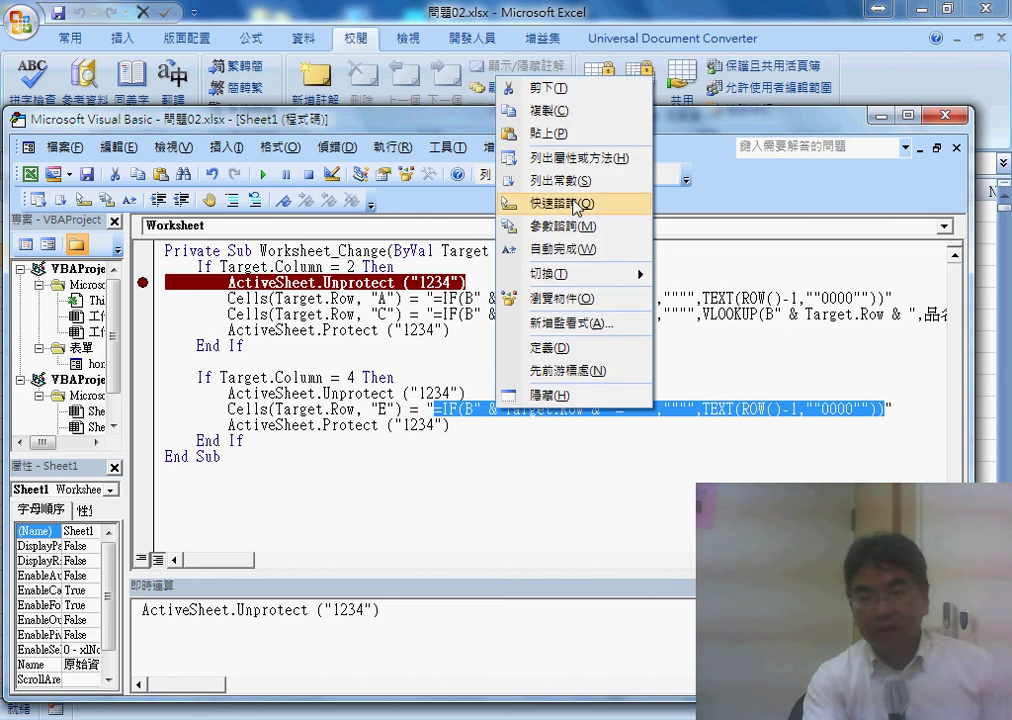
pyautogui.click(535, 129)
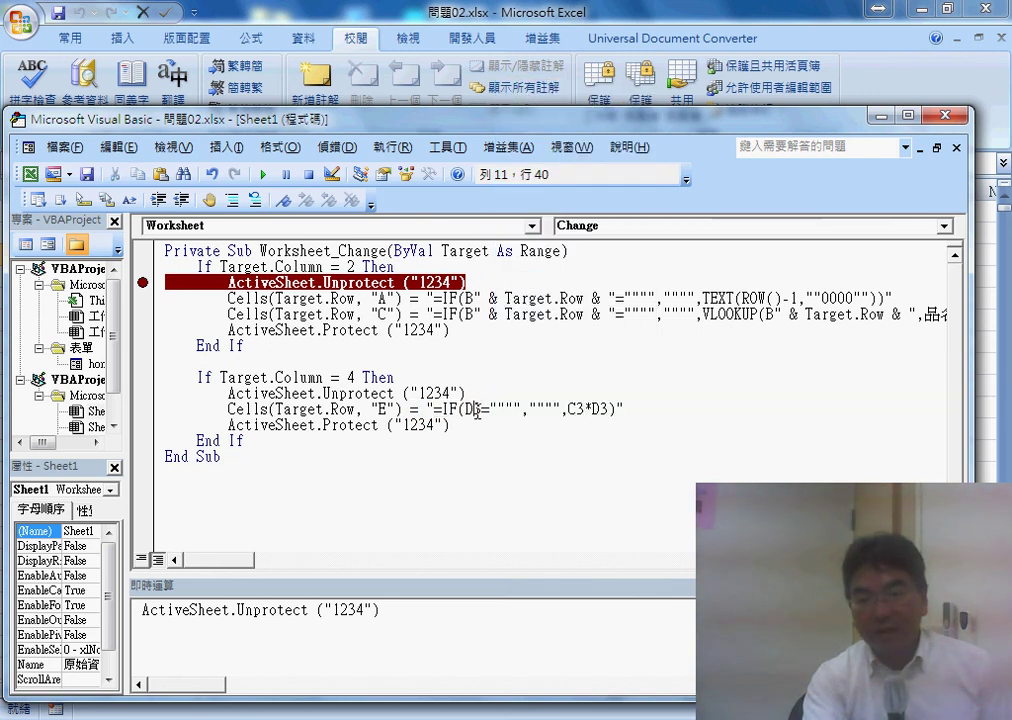
# - Insert the " & Target.Row & " concatenation after each D and C reference in the amount formula
pyautogui.moveTo(575, 410); pyautogui.dragTo(583, 410)
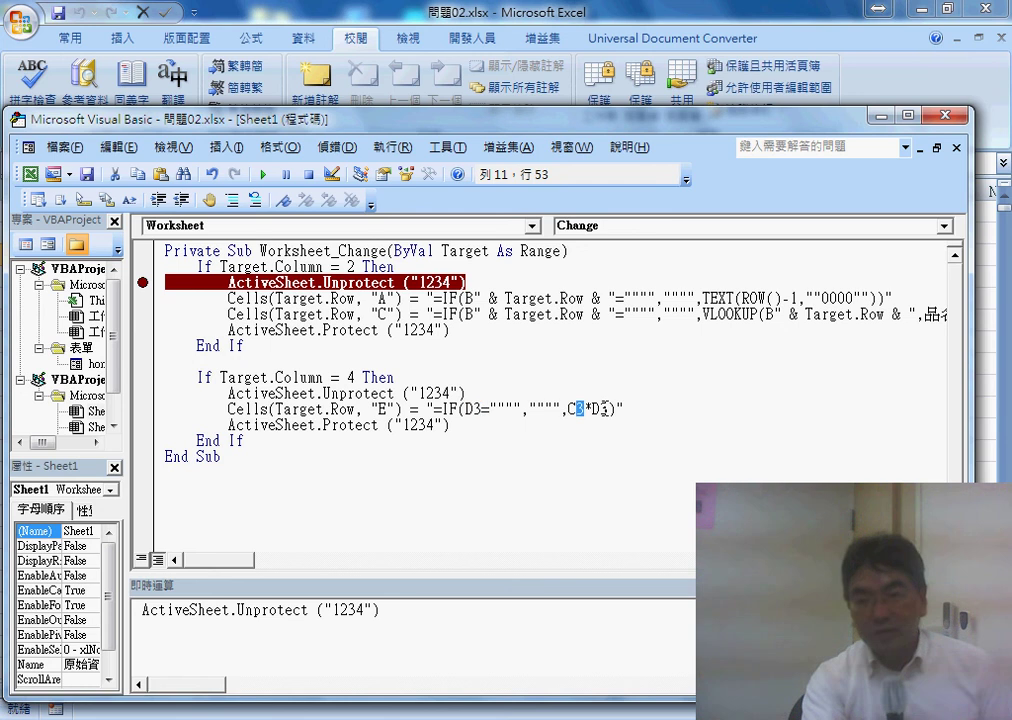
pyautogui.moveTo(482, 317); pyautogui.dragTo(579, 316)
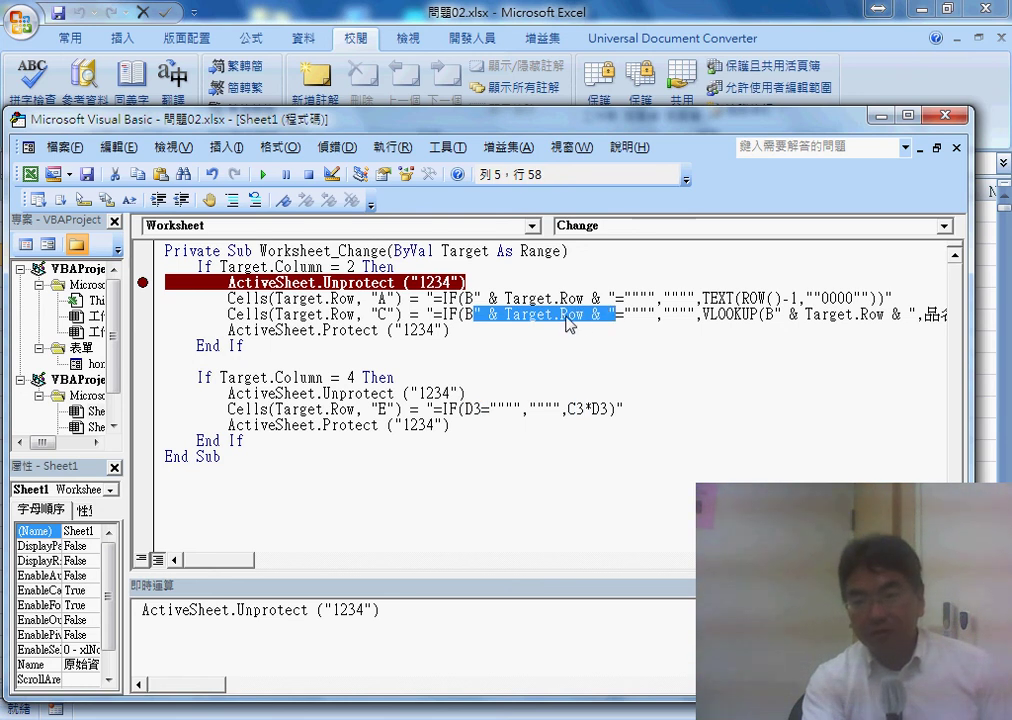
pyautogui.rightClick(566, 320)
pyautogui.click(590, 352)
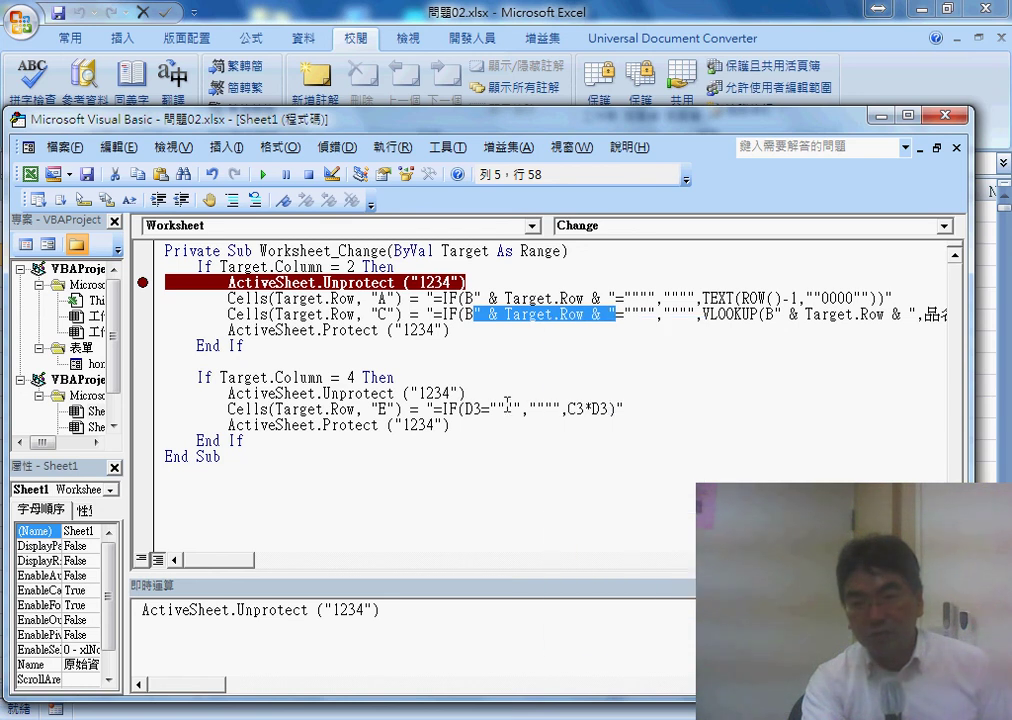
pyautogui.click(476, 409)
pyautogui.rightClick(477, 415)
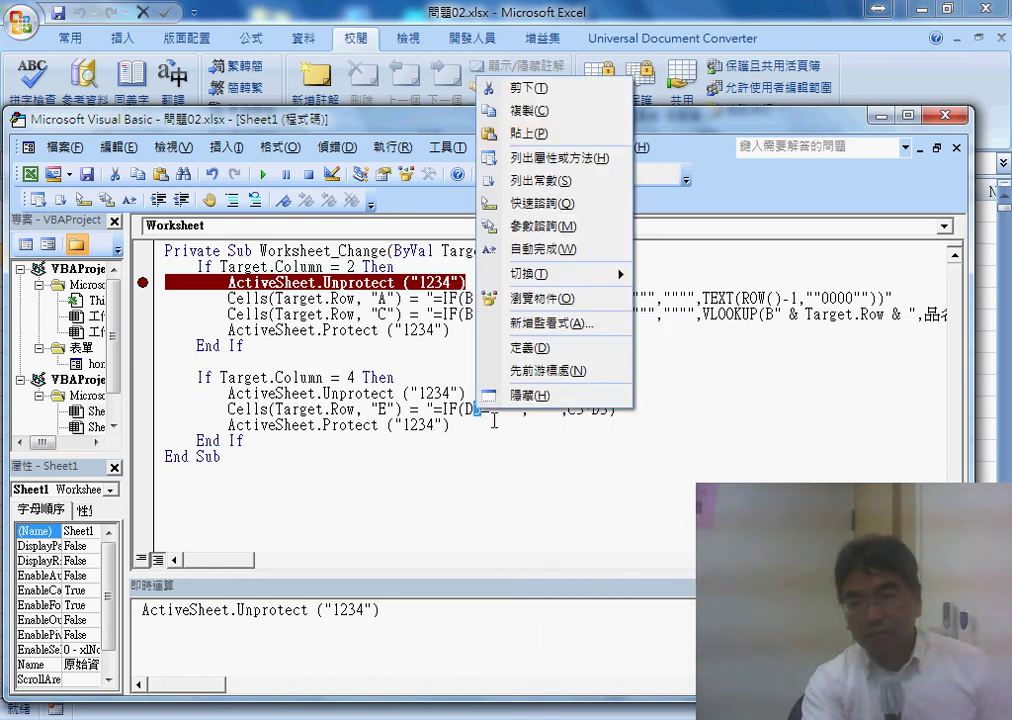
pyautogui.click(530, 133)
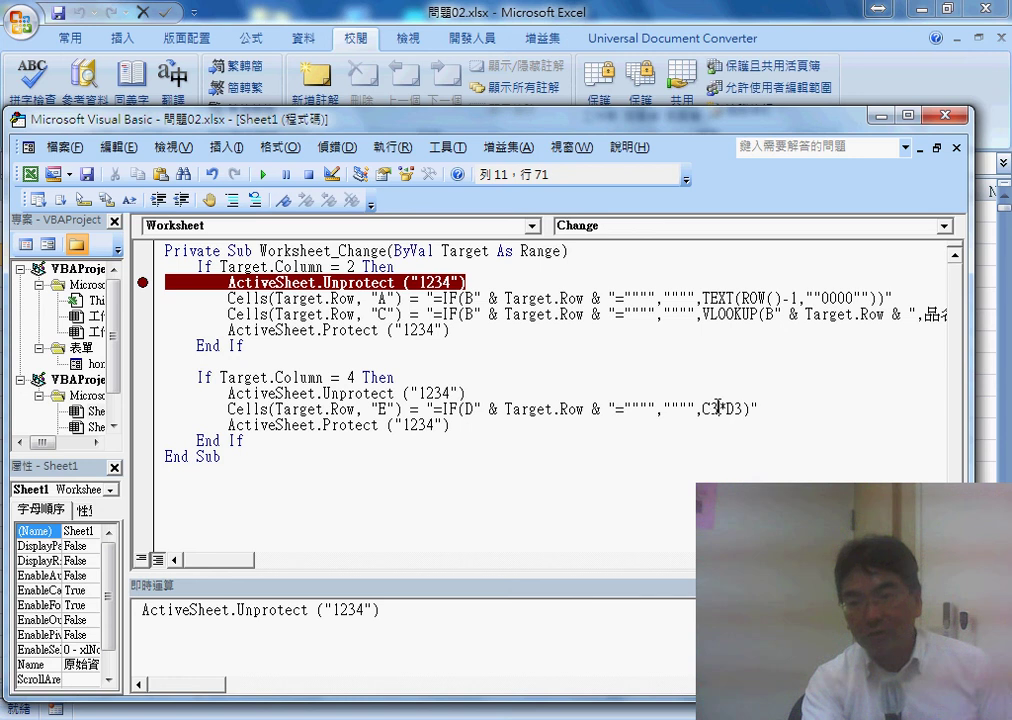
pyautogui.rightClick(714, 416)
pyautogui.click(785, 128)
pyautogui.write('" & Target.Row &')
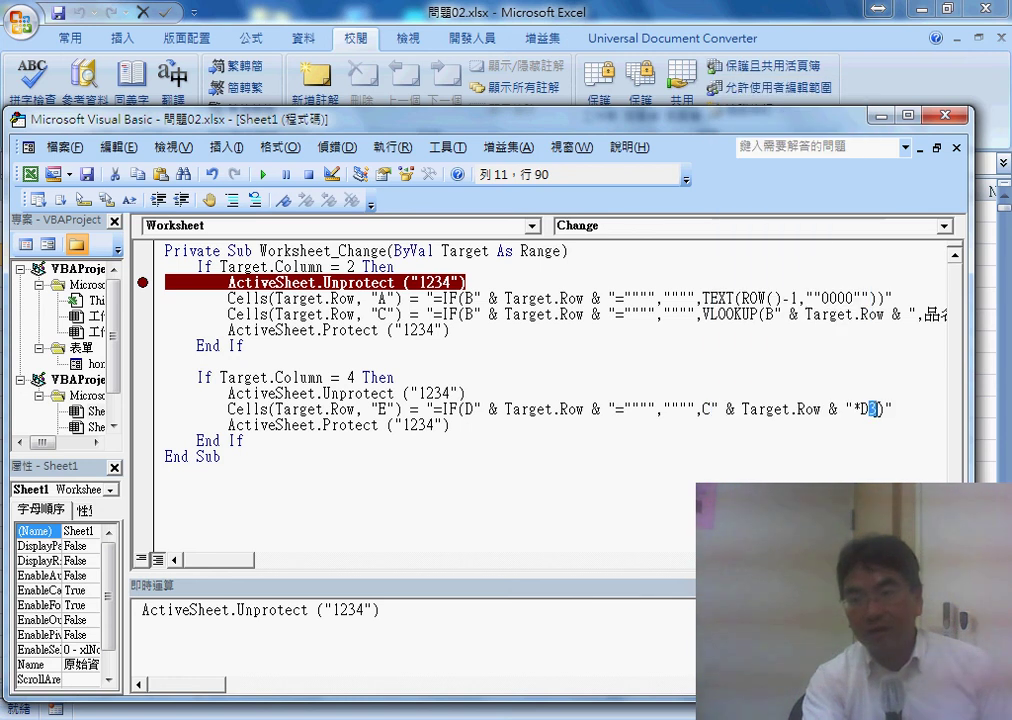
pyautogui.rightClick(875, 414)
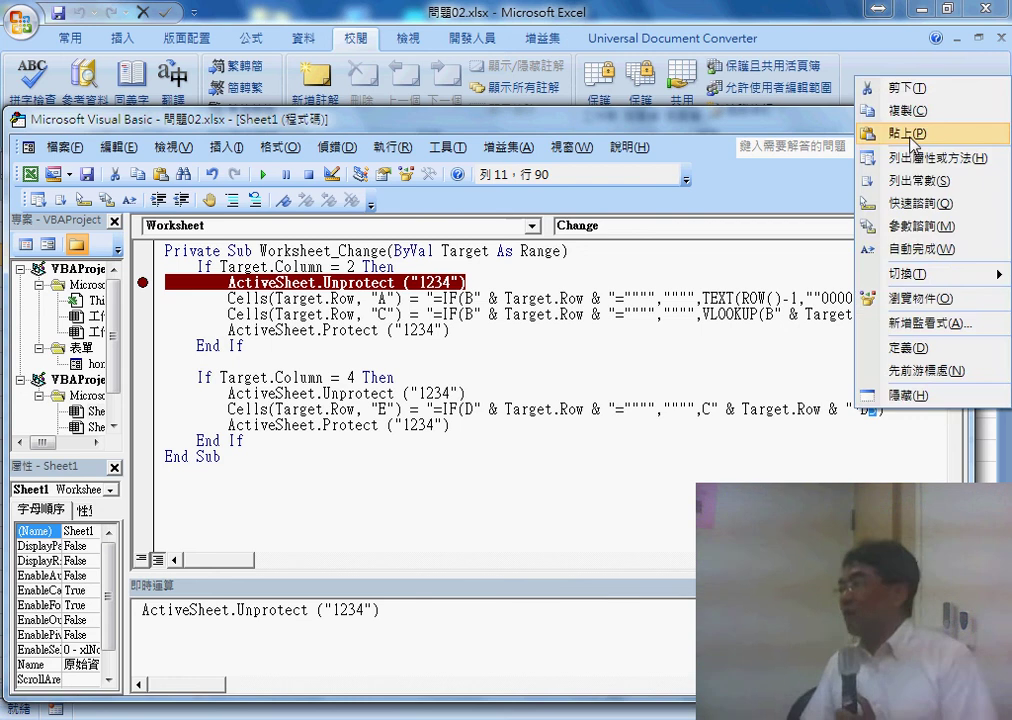
pyautogui.click(885, 131)
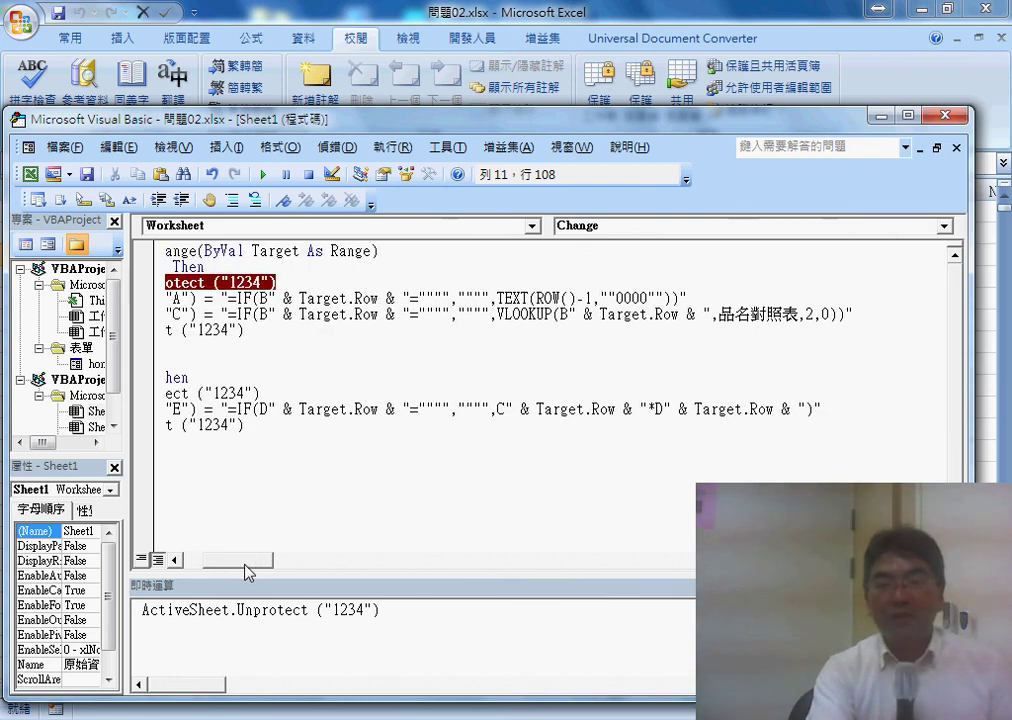
pyautogui.moveTo(258, 561); pyautogui.dragTo(207, 562)
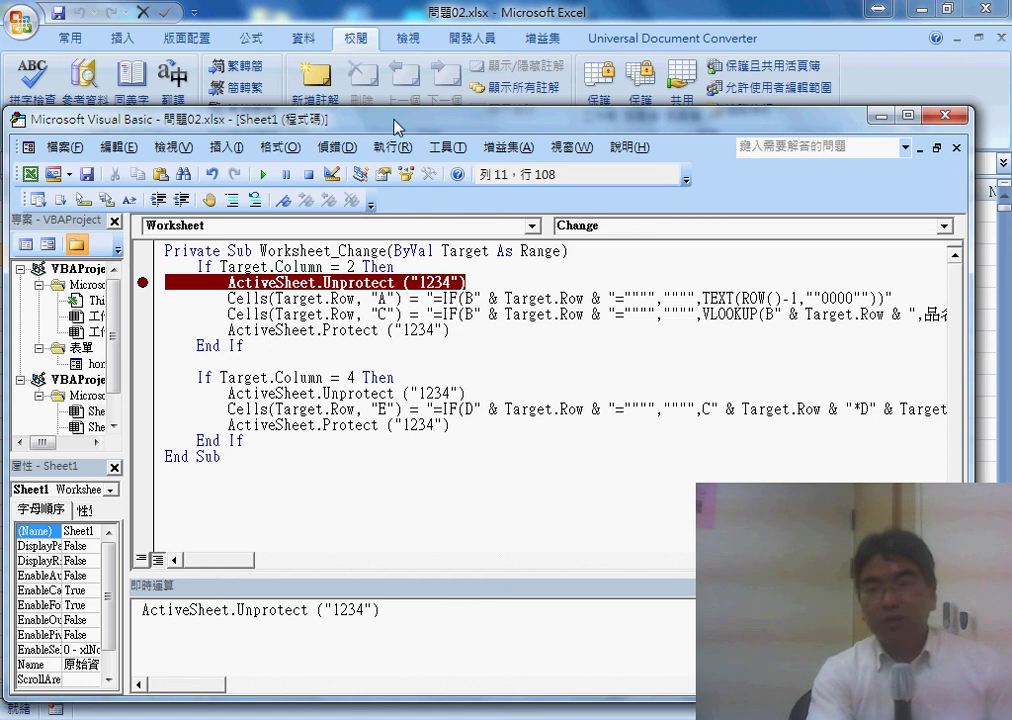
# - Apply 保護工作表 on the 校閱 tab, entering and confirming the sheet password
pyautogui.click(601, 92)
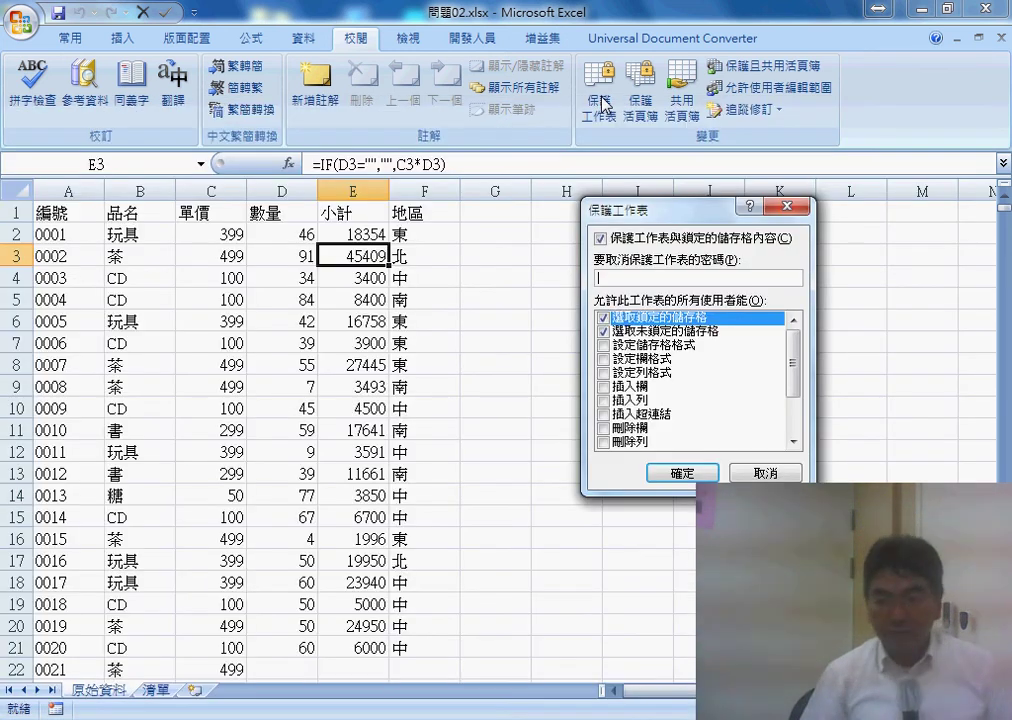
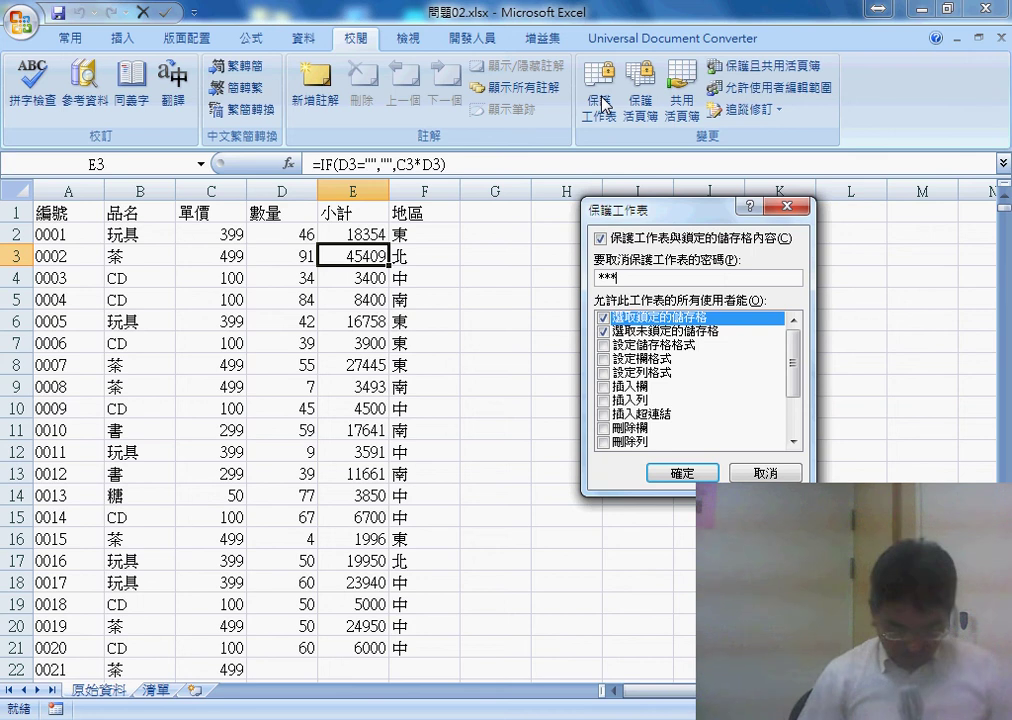
pyautogui.press('Return')
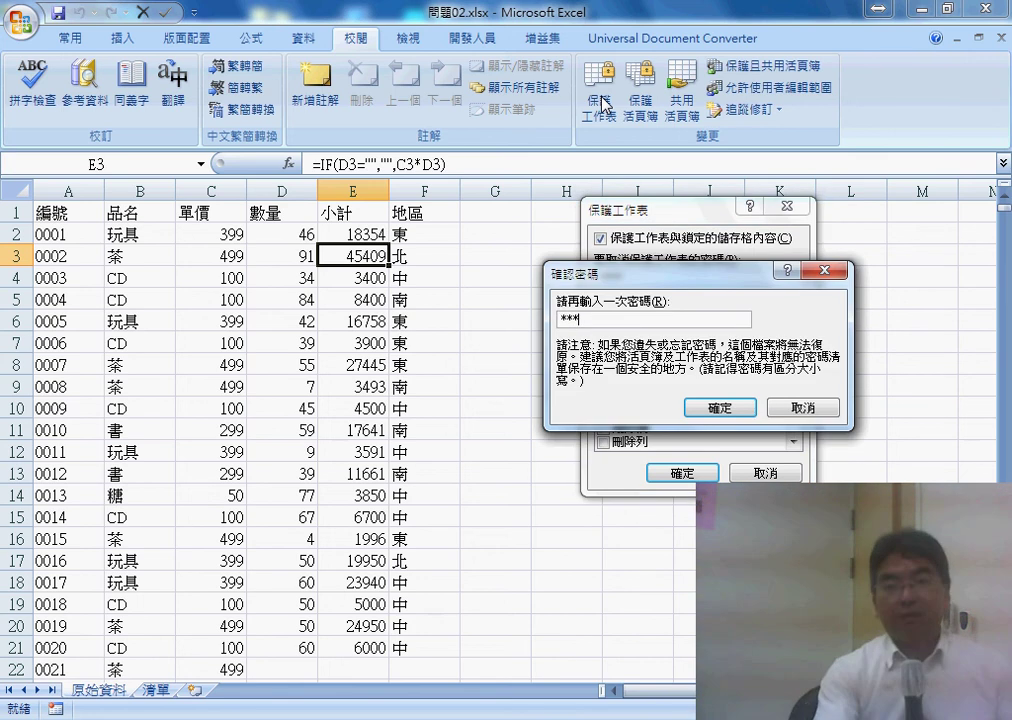
pyautogui.press('Return')
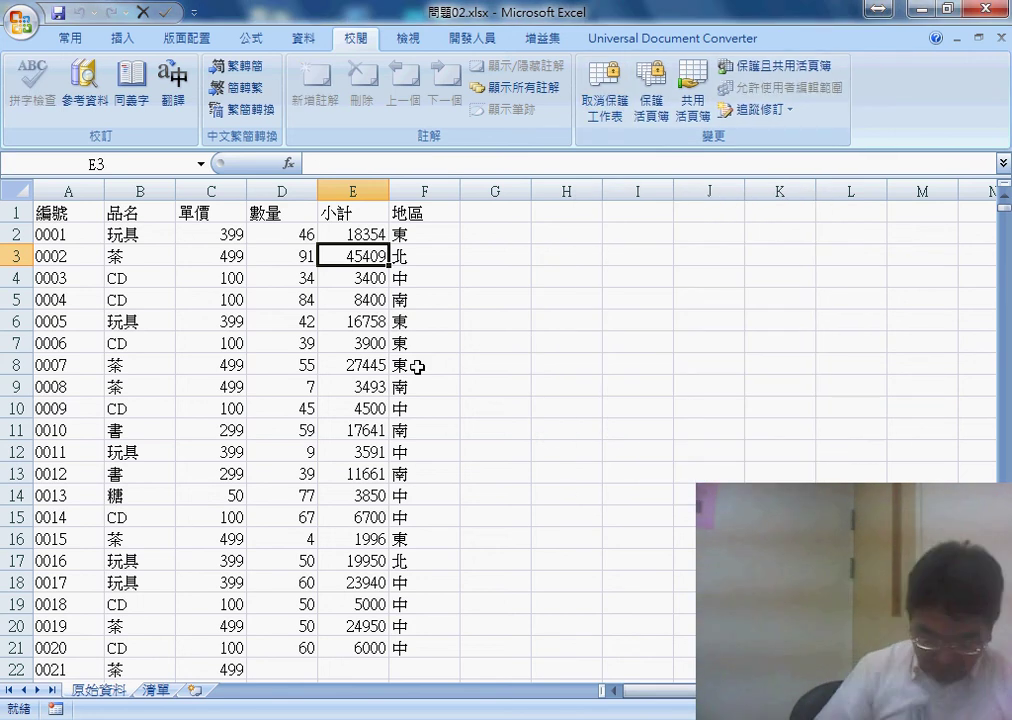
pyautogui.scroll(-2, 417, 367)
# - Enter quantities 40, 30 and 20 in D22–D24, producing amounts 19960, 3000 and 9980
pyautogui.click(291, 541)
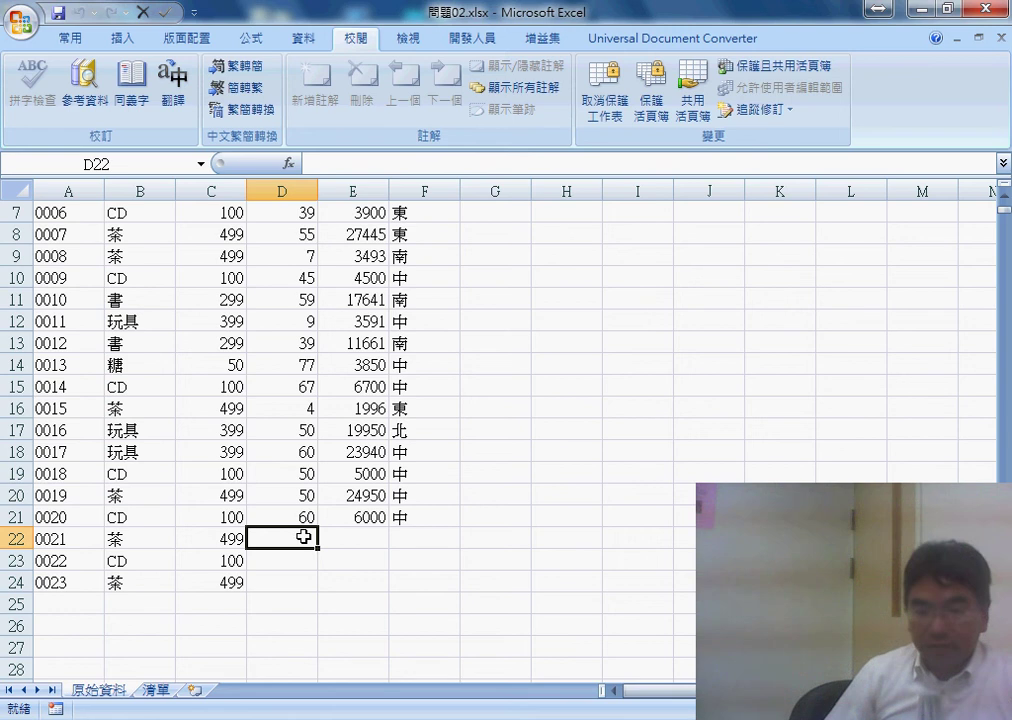
pyautogui.write('40')
pyautogui.press('Return')
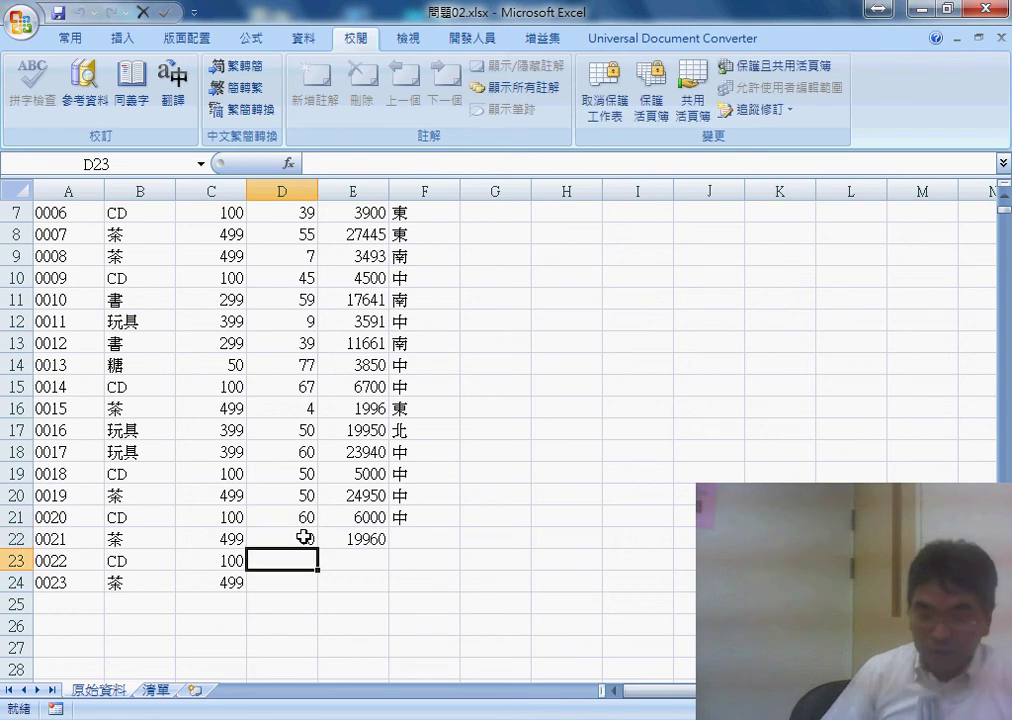
pyautogui.write('30')
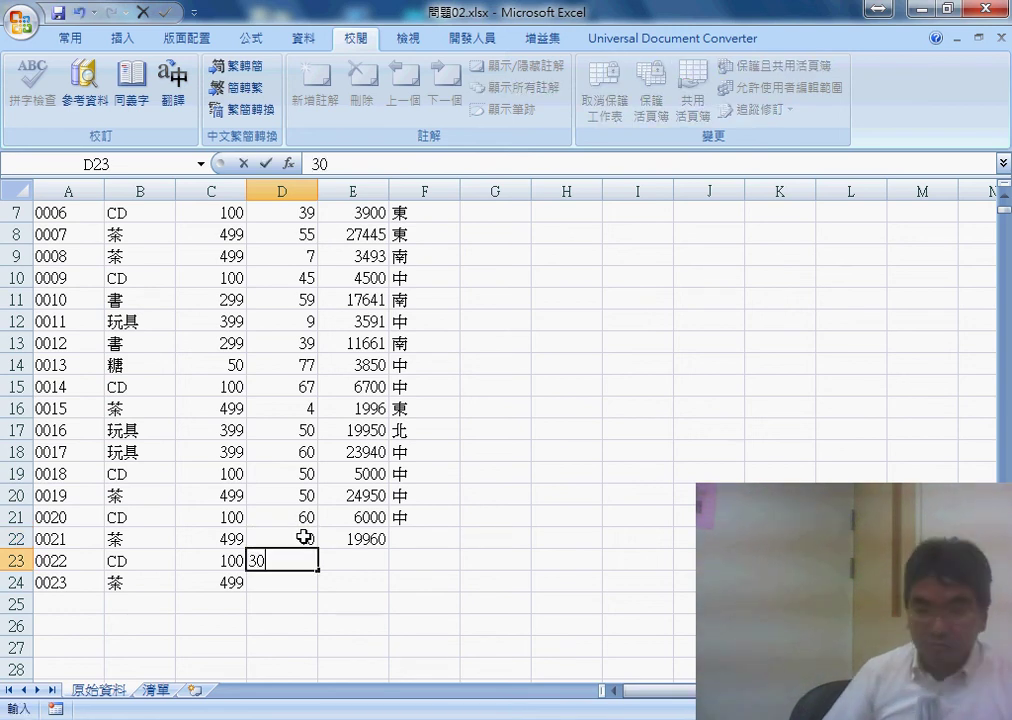
pyautogui.press('Return')
pyautogui.write('20')
pyautogui.press('Return')
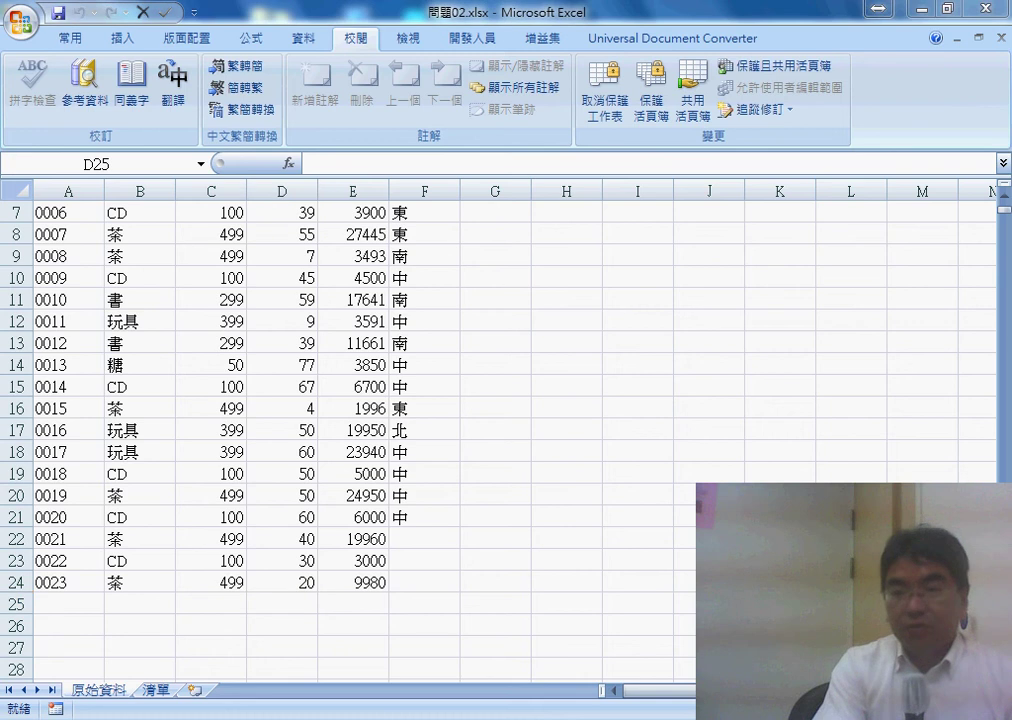
# - Return to the VBA editor and highlight the Unprotect, Protect, Column = 4 and amount formula lines
pyautogui.hotkey('alt', 'F11')
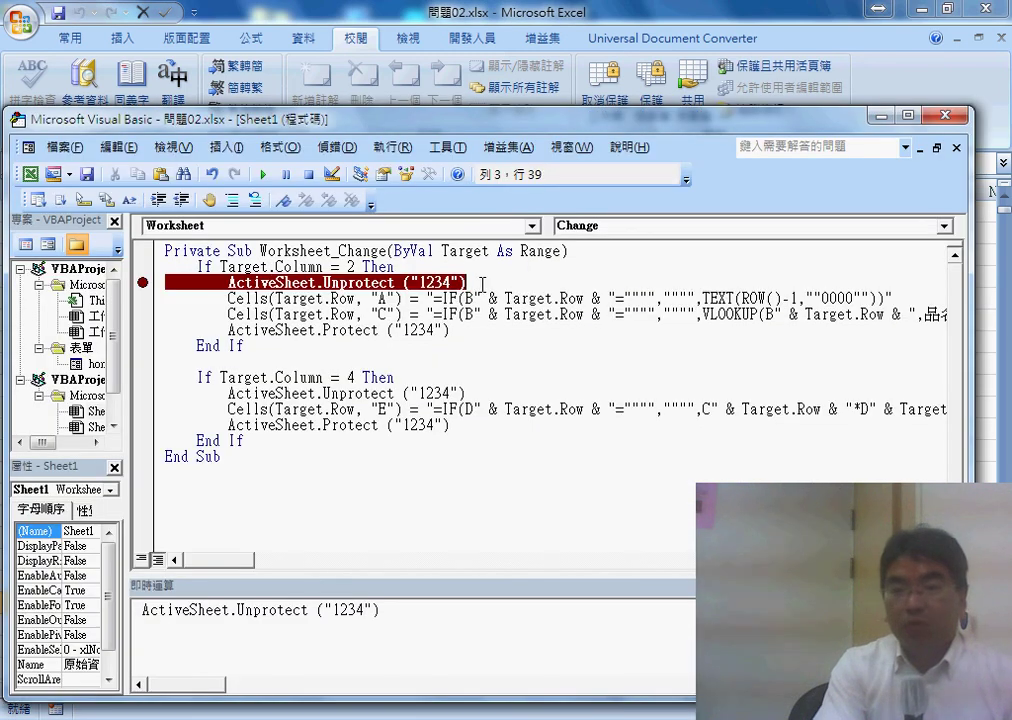
pyautogui.moveTo(482, 285); pyautogui.dragTo(237, 286)
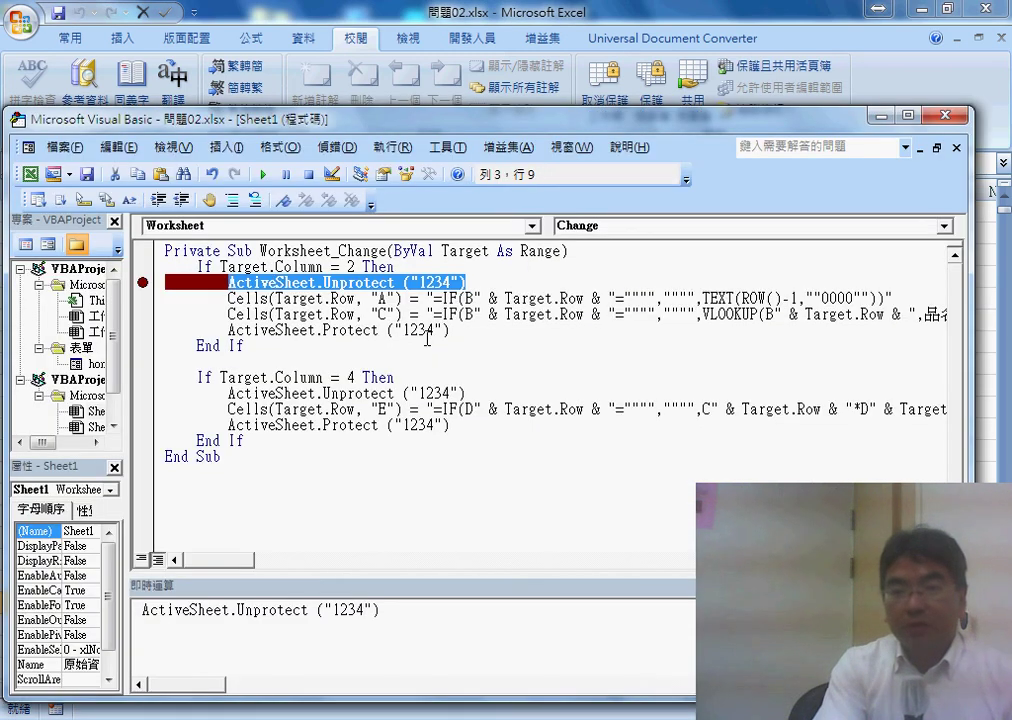
pyautogui.moveTo(451, 331); pyautogui.dragTo(243, 333)
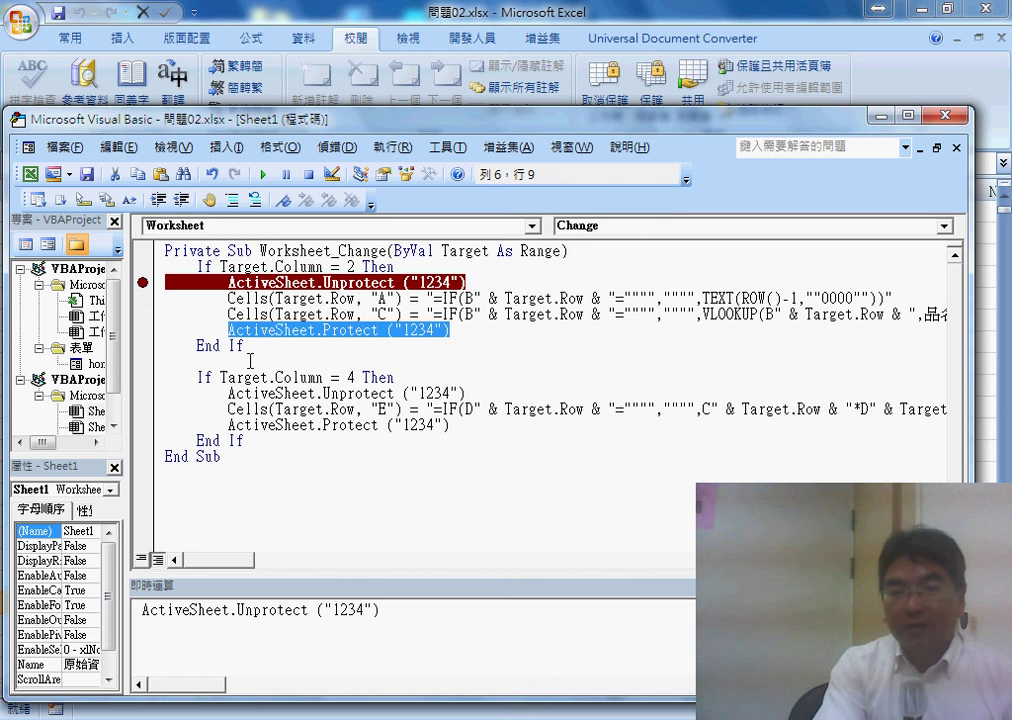
pyautogui.moveTo(197, 379); pyautogui.dragTo(393, 379)
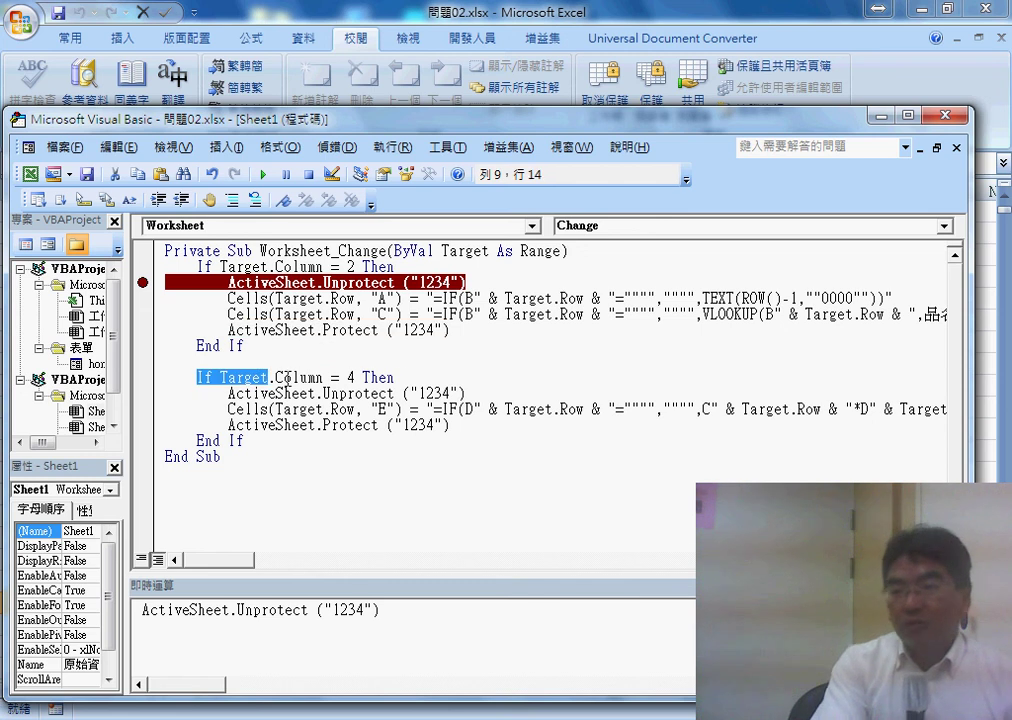
pyautogui.click(416, 410)
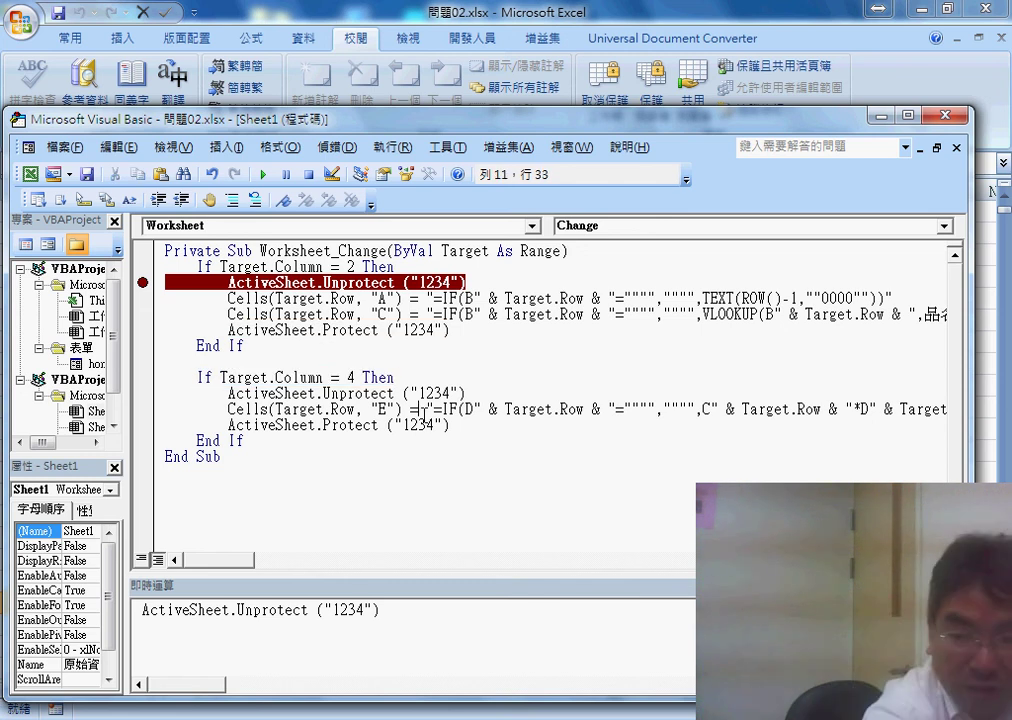